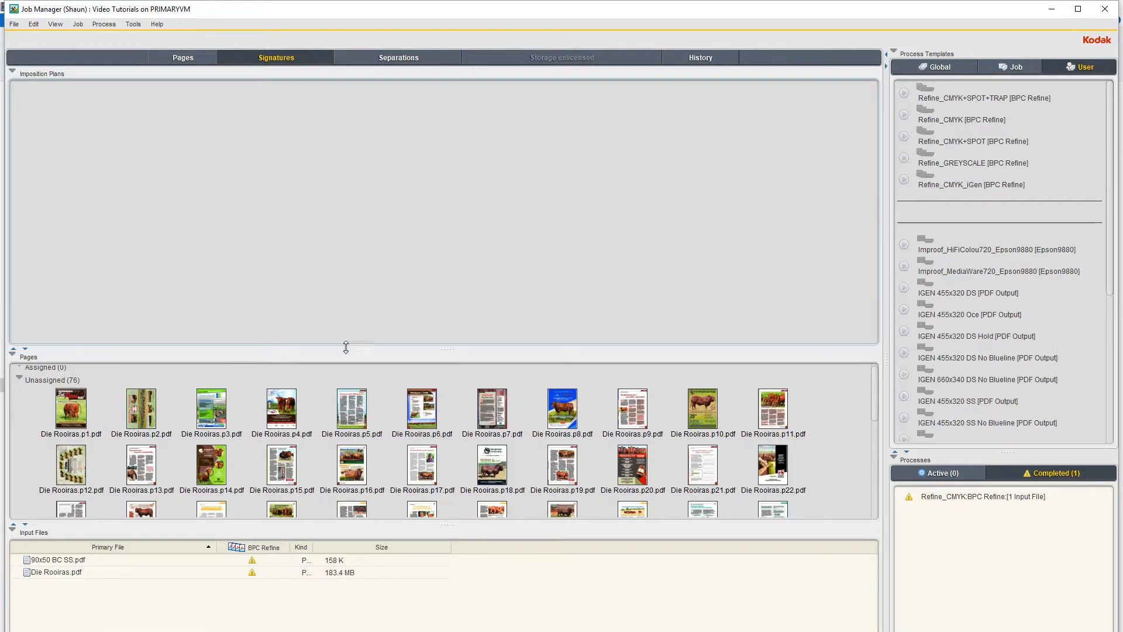
Review the refined pages of Die Rooiras.pdf in the job's page list and return to the signatures view
{"action": "left_click_drag", "start_coordinate": [449, 350], "coordinate": [448, 309]}
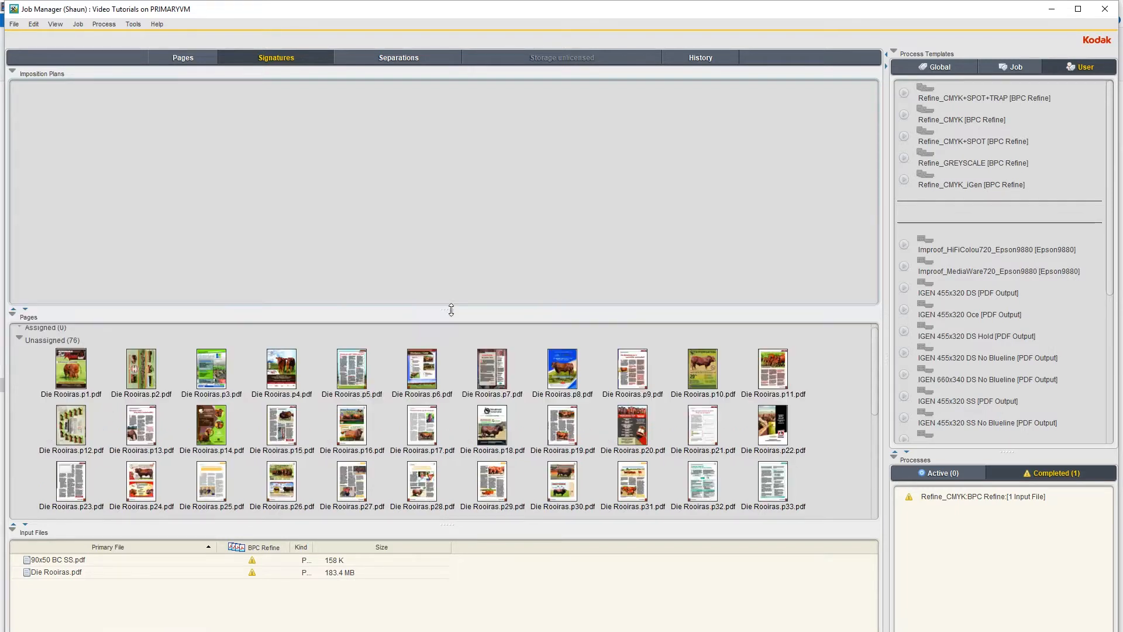
{"action": "left_click", "coordinate": [195, 58]}
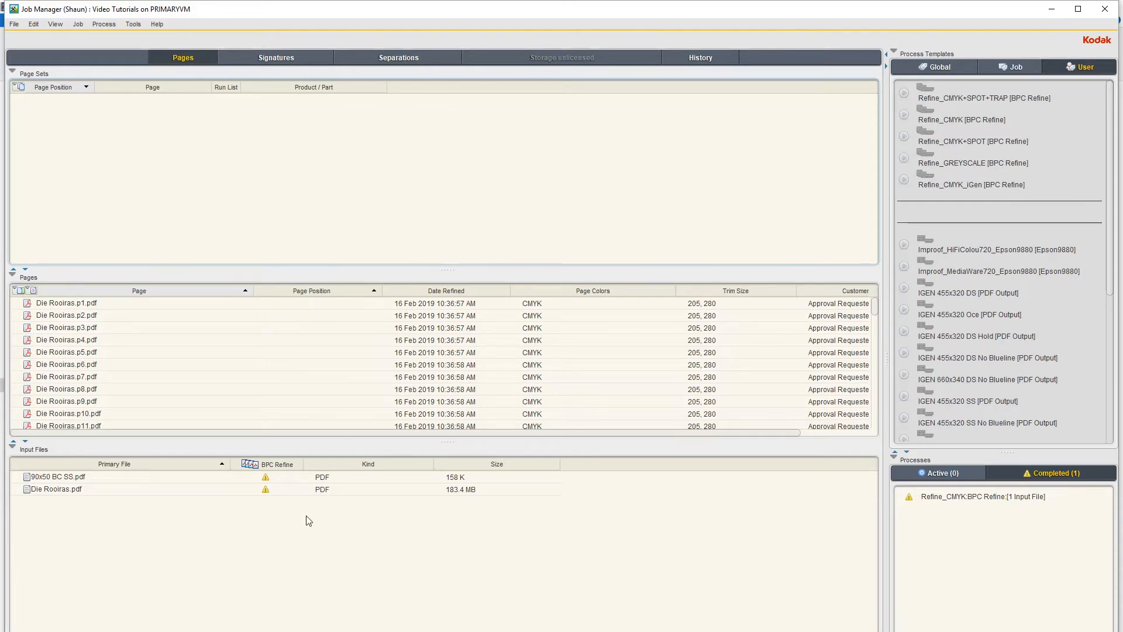
{"action": "scroll", "coordinate": [159, 381], "scroll_direction": "down", "scroll_amount": 3}
{"action": "left_click", "coordinate": [281, 56]}
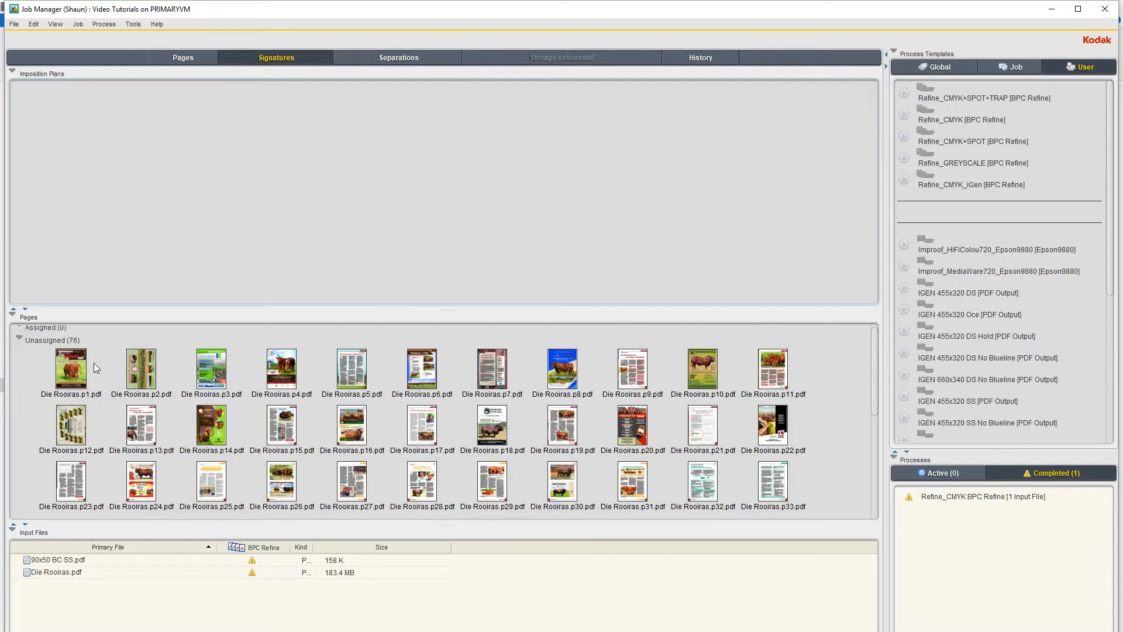
Switch to Preps and place the 1030 x 710 mm stock (710 x 1030) on the first press run
{"action": "left_click", "coordinate": [44, 342]}
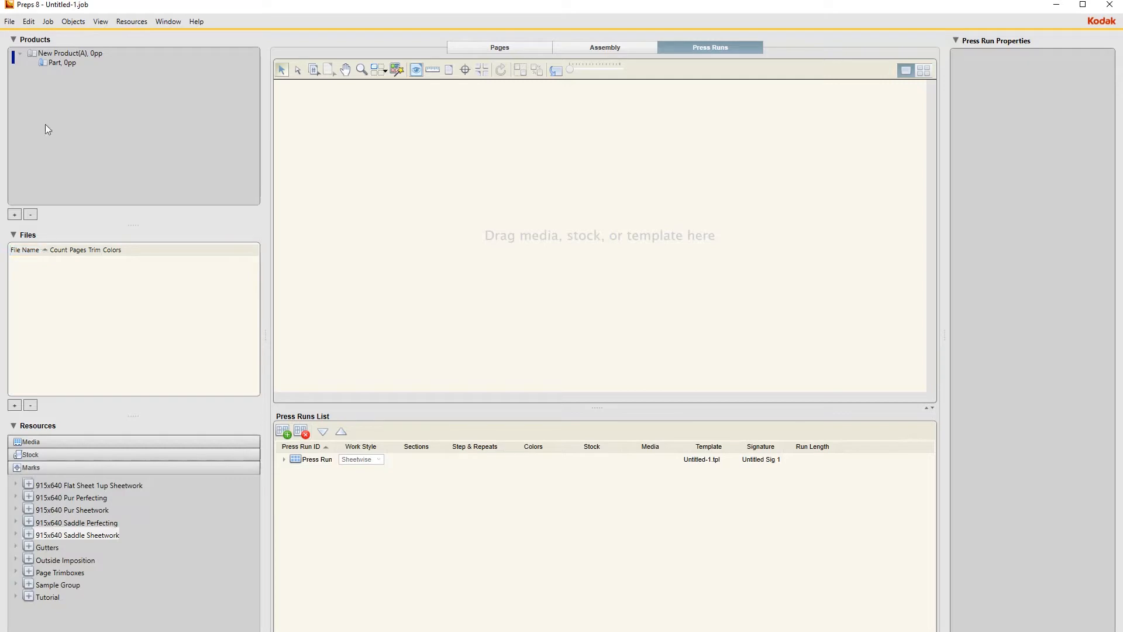
{"action": "left_click", "coordinate": [33, 452]}
{"action": "scroll", "coordinate": [126, 537], "scroll_direction": "down", "scroll_amount": 6}
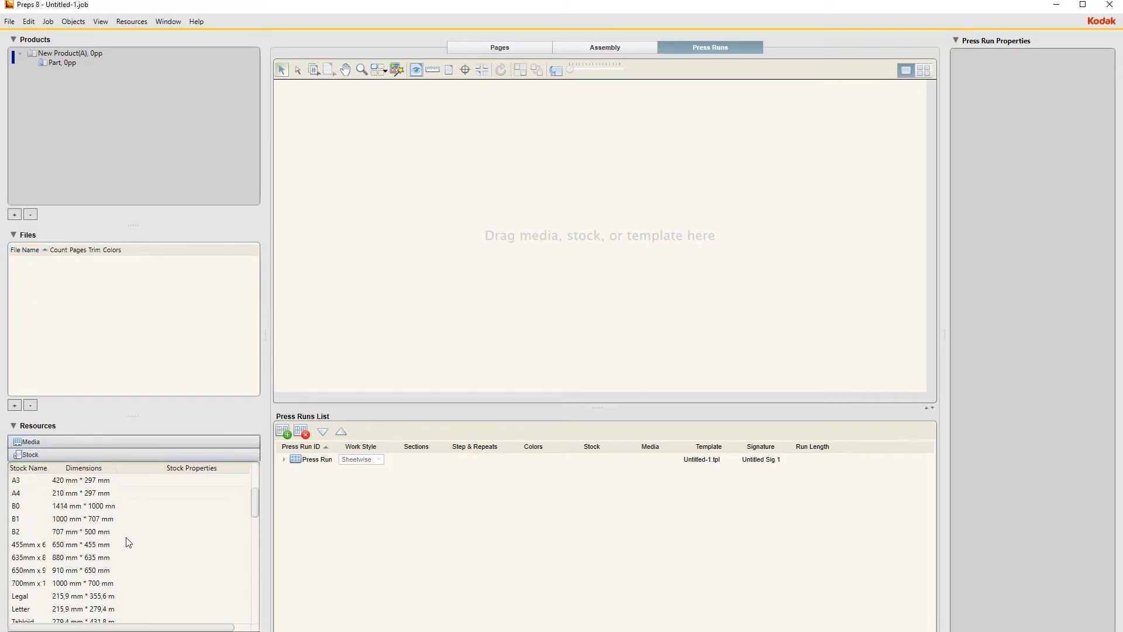
{"action": "scroll", "coordinate": [175, 577], "scroll_direction": "down", "scroll_amount": 3}
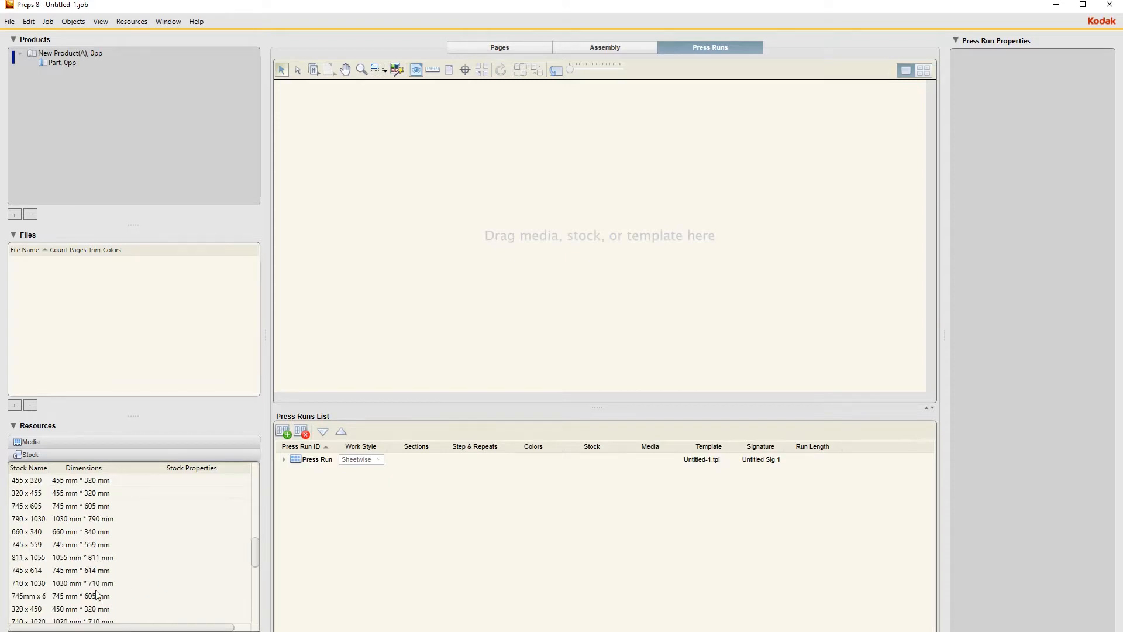
{"action": "double_click", "coordinate": [37, 583]}
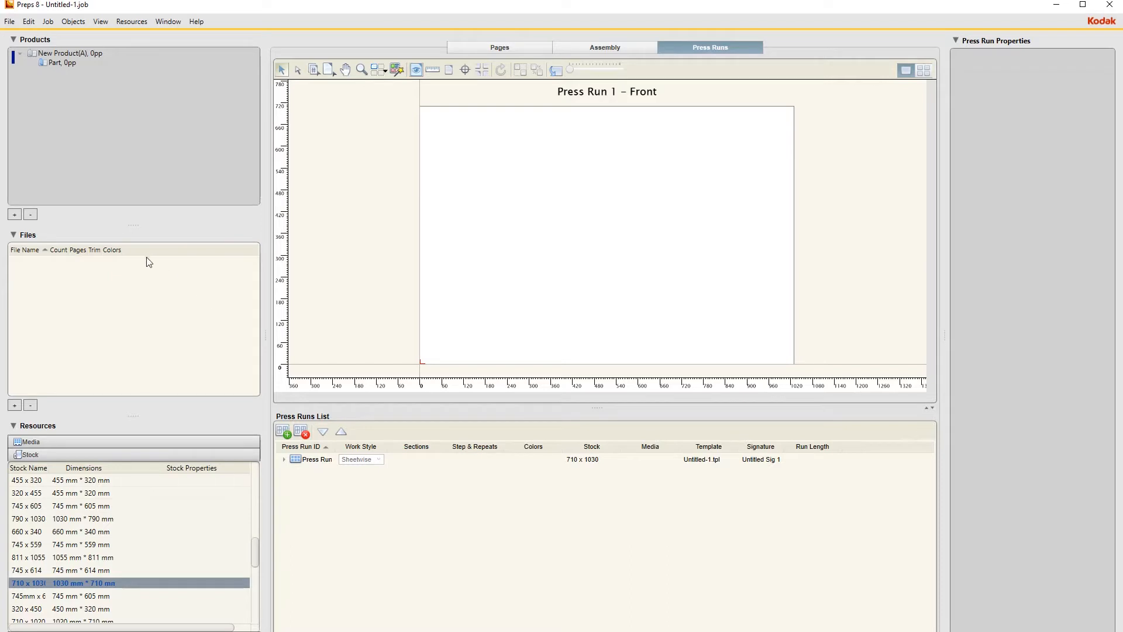
Create an imposition with a finished page size of 205 x 280 mm, 4 pages horizontally and 2 vertically
{"action": "left_click", "coordinate": [48, 22]}
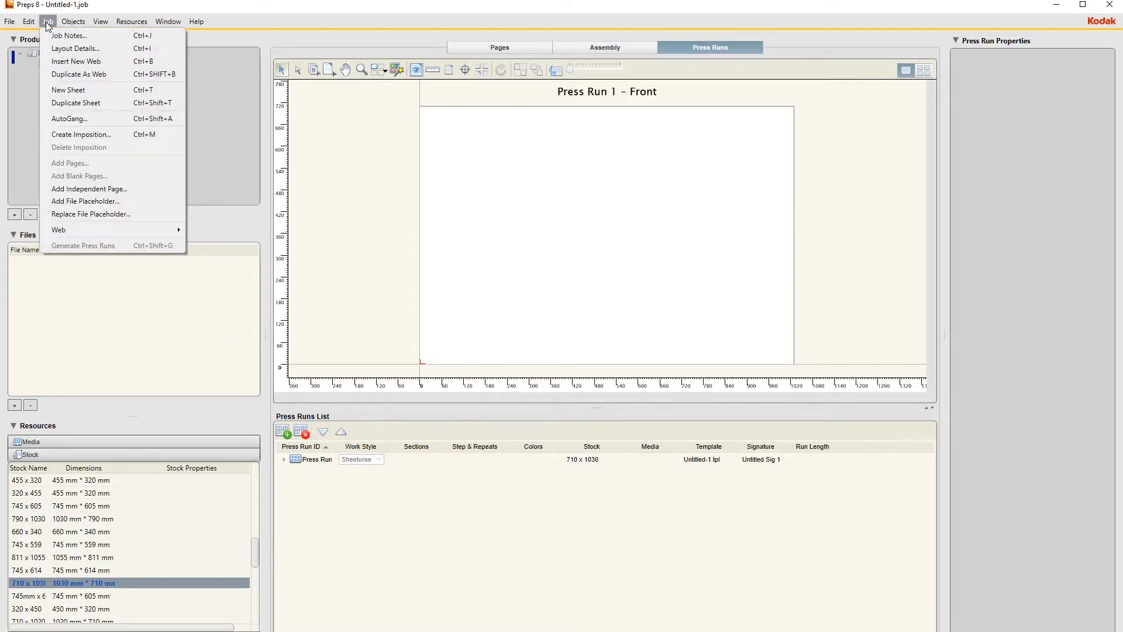
{"action": "left_click", "coordinate": [81, 135]}
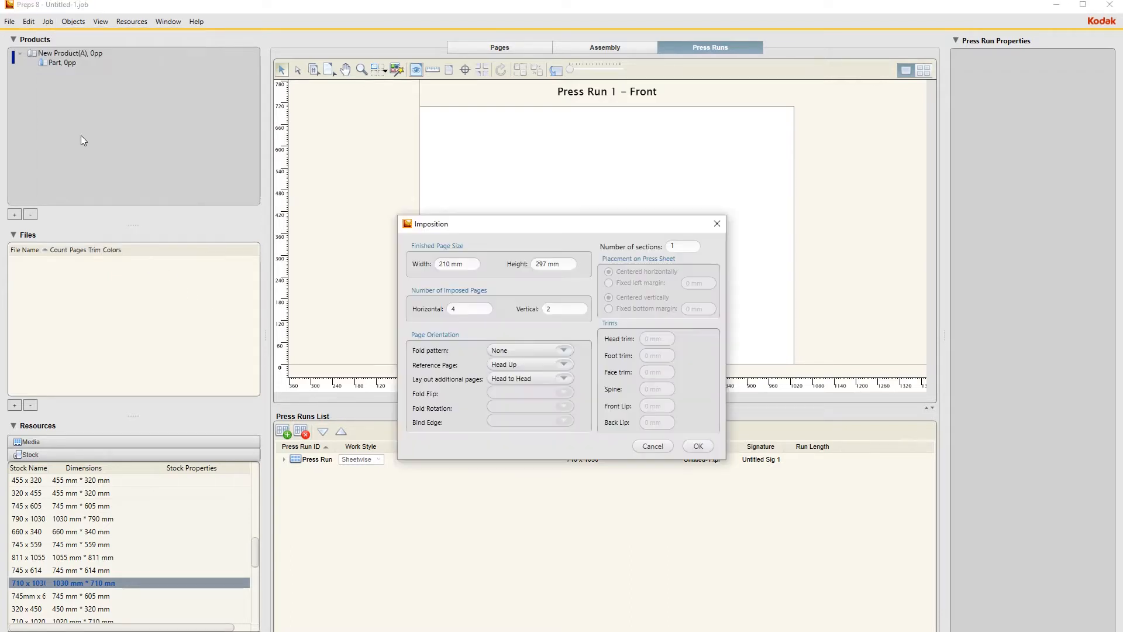
{"action": "double_click", "coordinate": [444, 263]}
{"action": "type", "text": "205"}
{"action": "key", "text": "Tab"}
{"action": "type", "text": "280"}
{"action": "key", "text": "Tab"}
{"action": "left_click", "coordinate": [696, 447]}
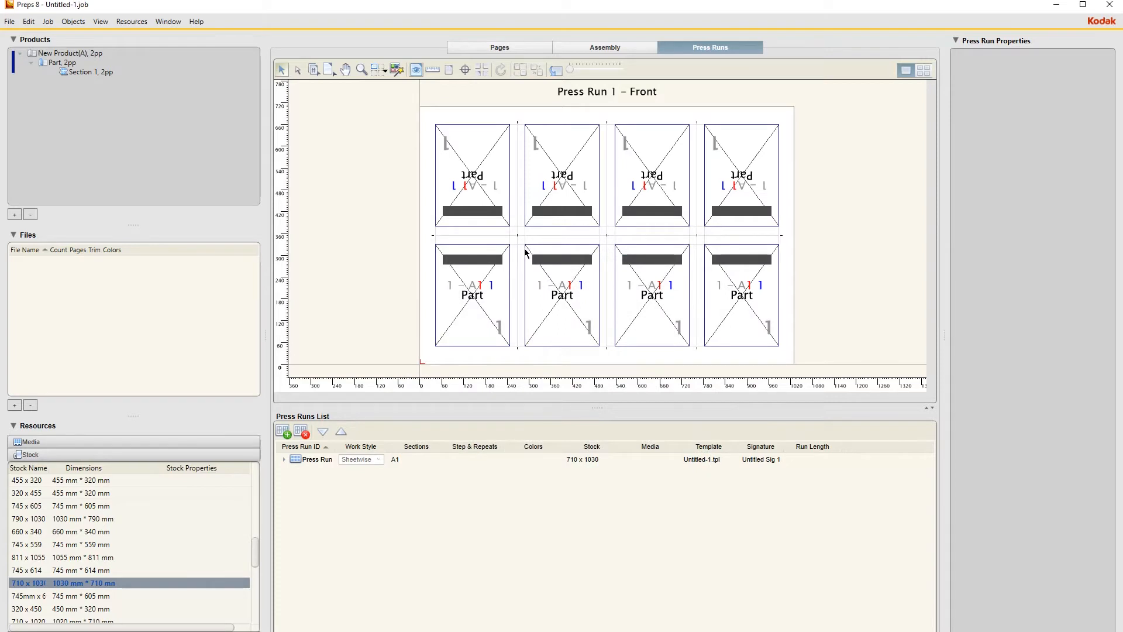
Change the product's binding style to Saddle-Stitched and apply the change to all parts
{"action": "left_click", "coordinate": [480, 174]}
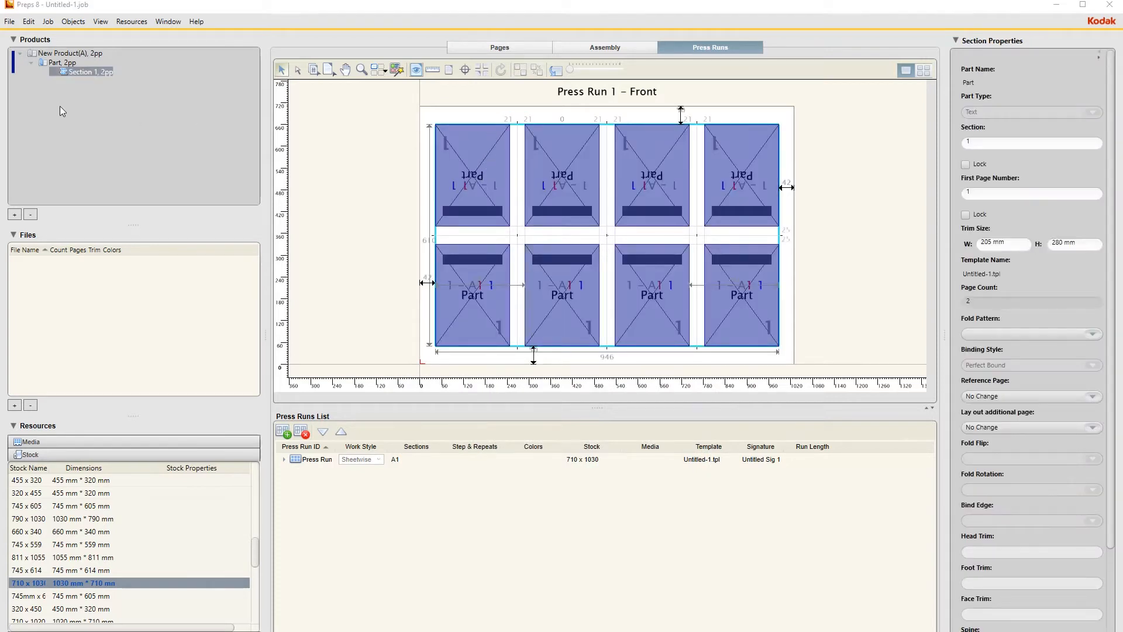
{"action": "left_click", "coordinate": [58, 54]}
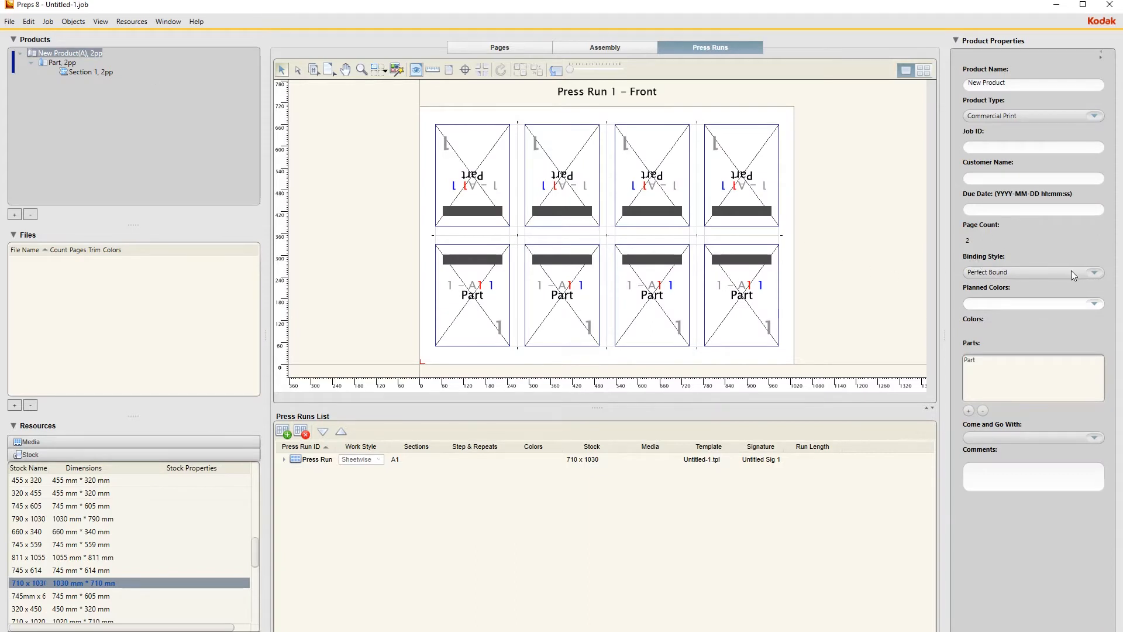
{"action": "left_click", "coordinate": [1072, 273]}
{"action": "left_click", "coordinate": [999, 312]}
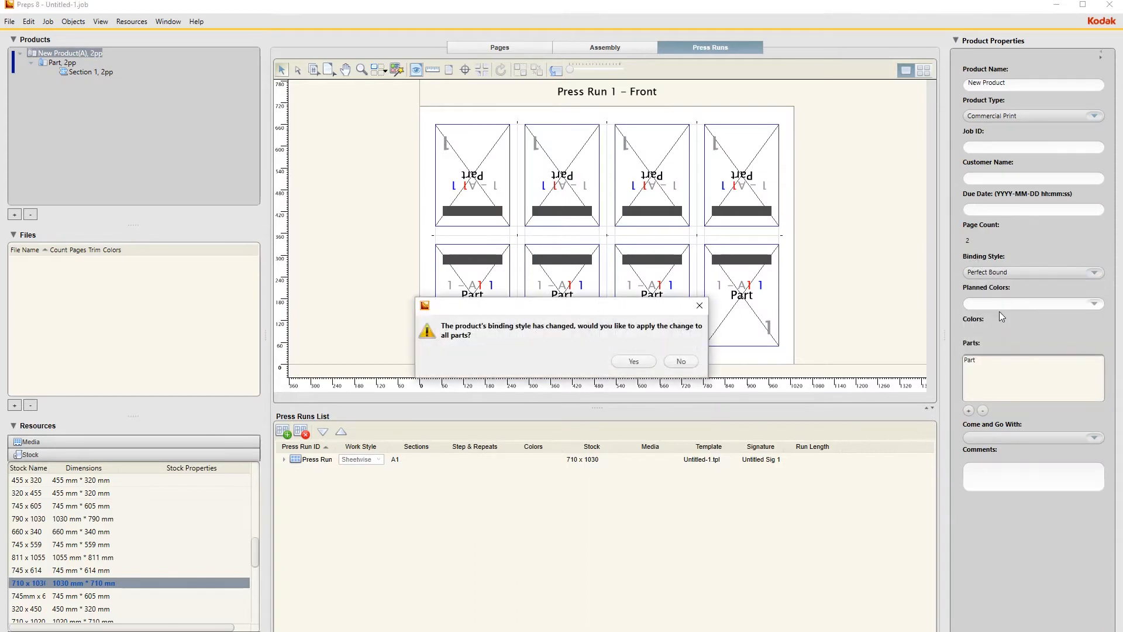
{"action": "left_click", "coordinate": [648, 363]}
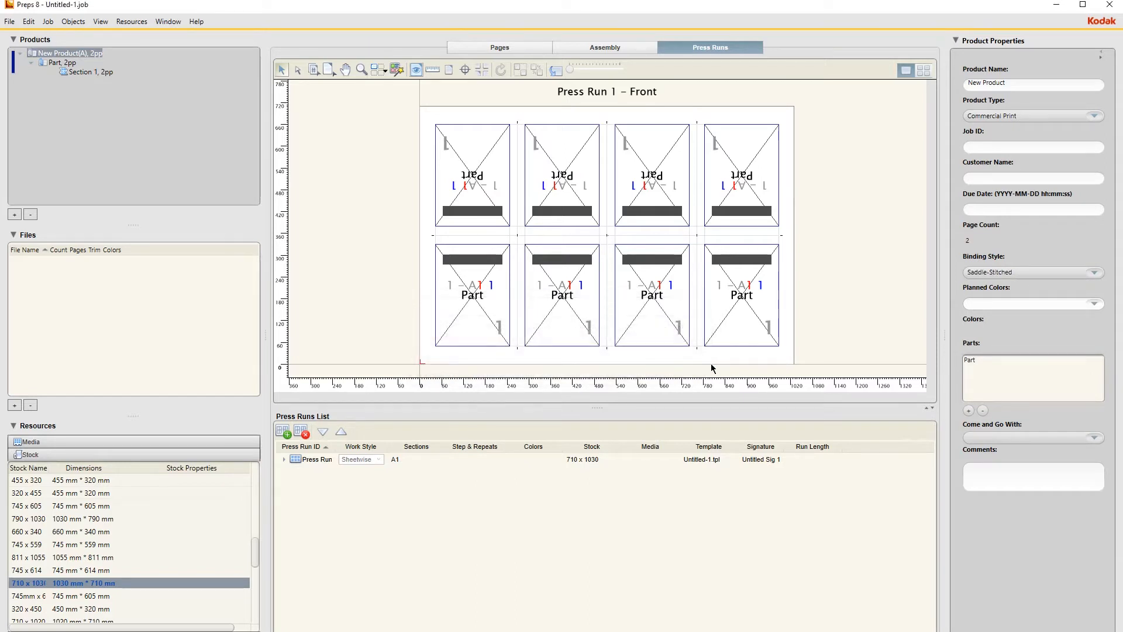
Set the section's horizontal page gaps to 0 in both outer gutters and 18 mm on each side of the center gutter
{"action": "left_click", "coordinate": [455, 153]}
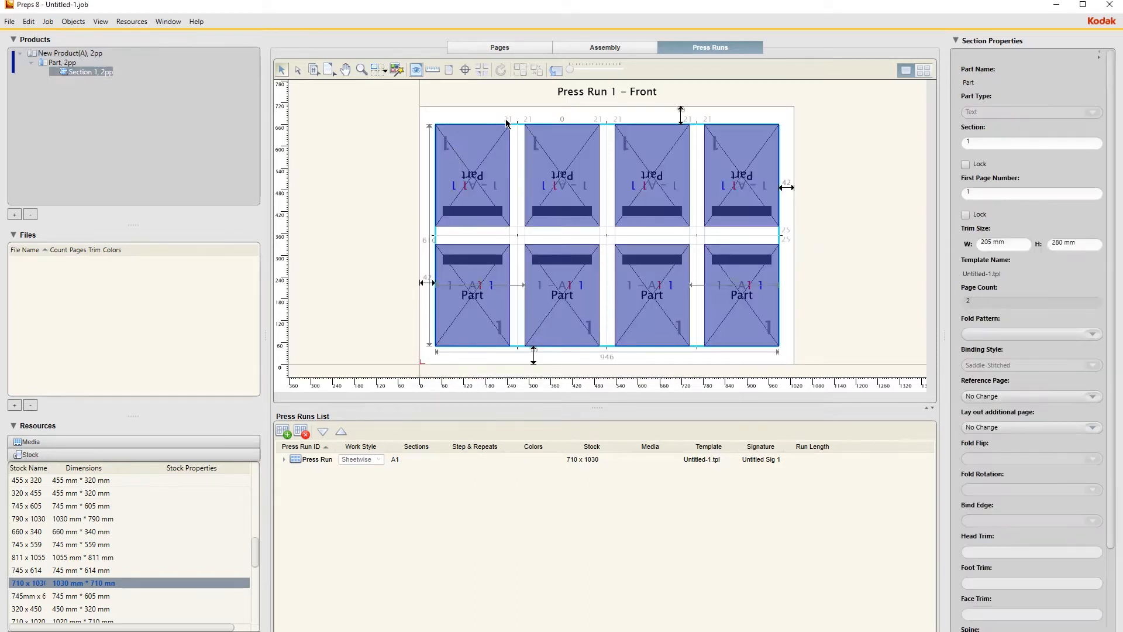
{"action": "left_click", "coordinate": [507, 120]}
{"action": "type", "text": "0"}
{"action": "key", "text": "Tab"}
{"action": "type", "text": "0"}
{"action": "key", "text": "Tab"}
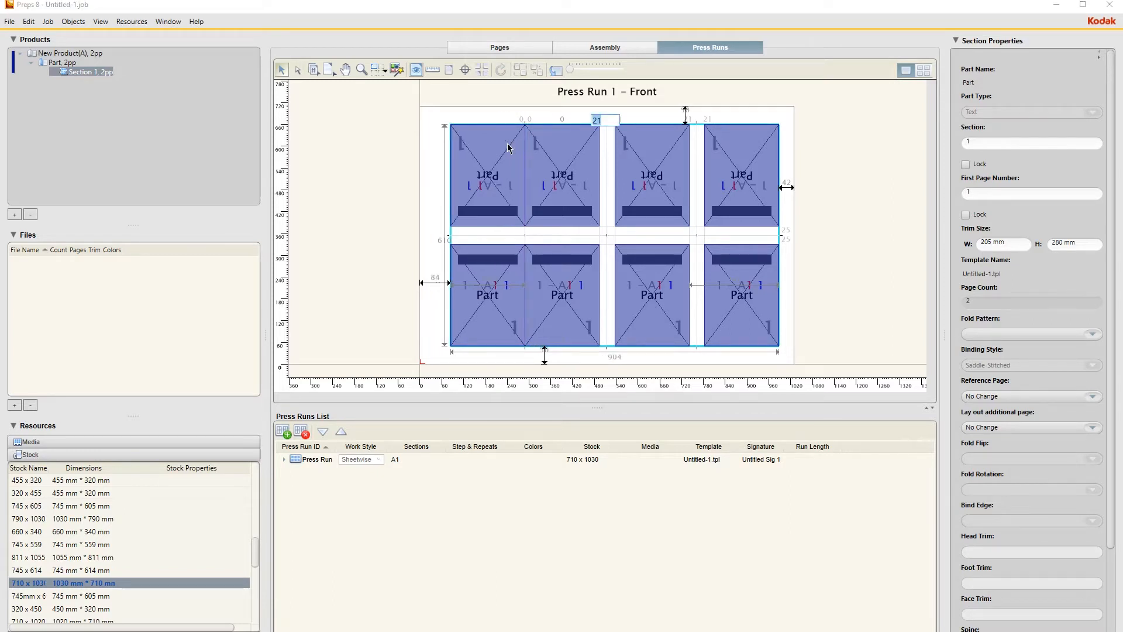
{"action": "type", "text": "18"}
{"action": "key", "text": "Tab"}
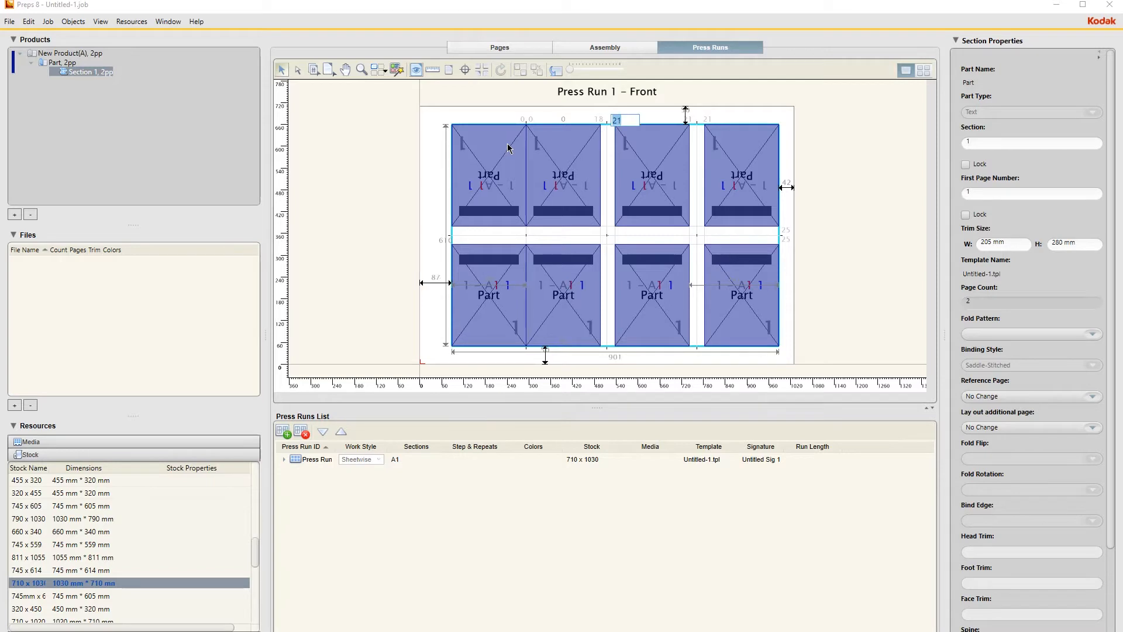
{"action": "type", "text": "18"}
{"action": "key", "text": "Tab"}
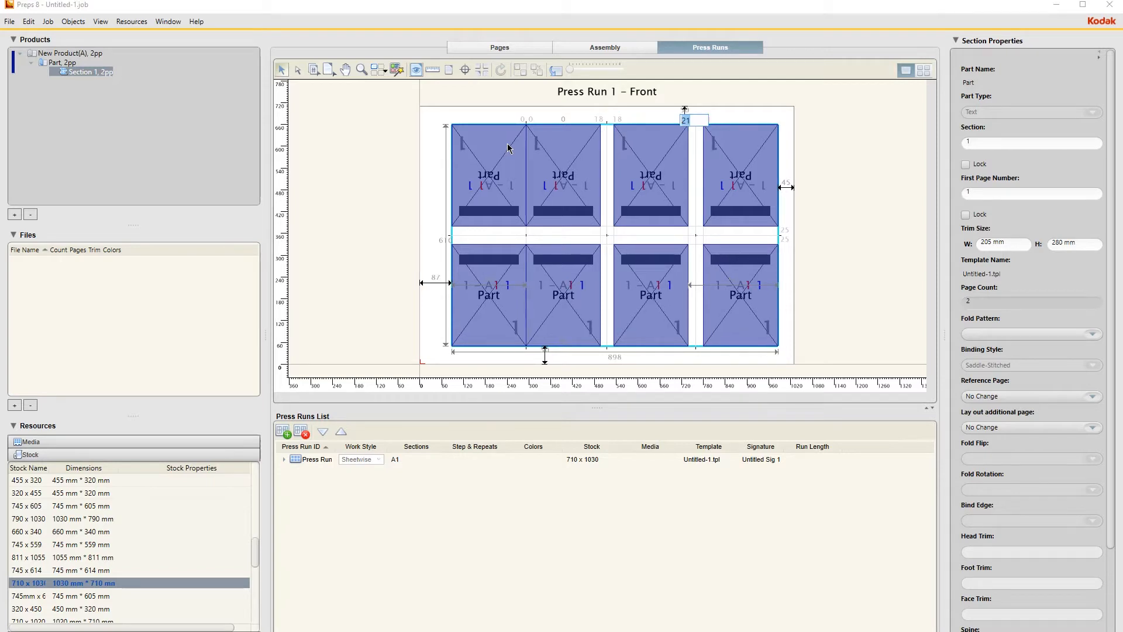
{"action": "type", "text": "0"}
{"action": "key", "text": "Tab"}
{"action": "type", "text": "0"}
{"action": "key", "text": "Tab"}
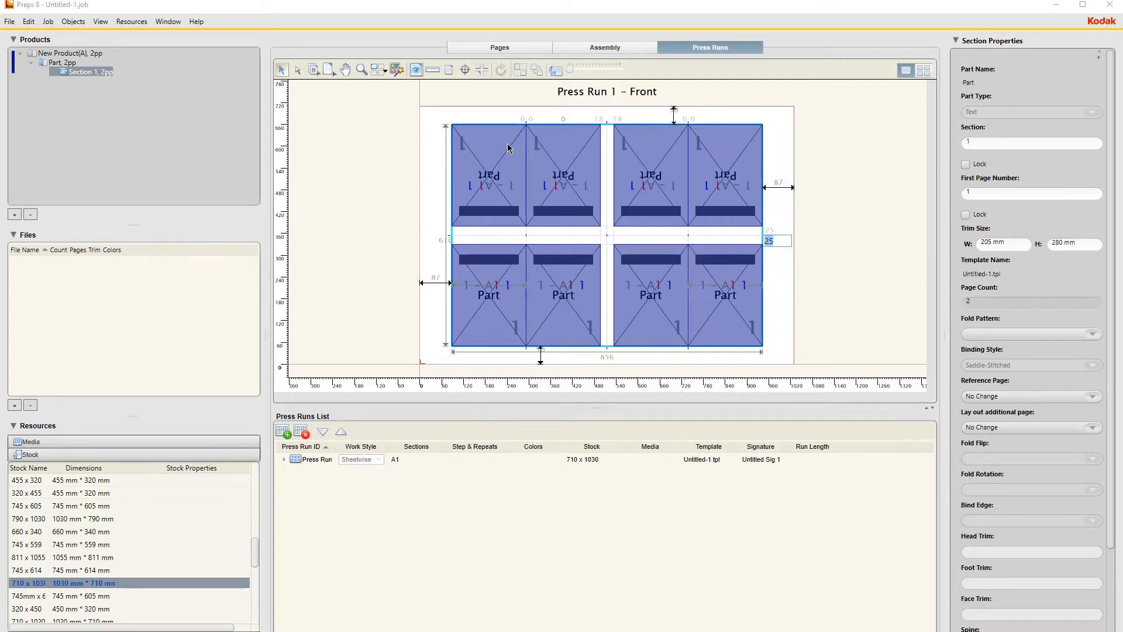
Set the gaps between the upper and lower page rows to 10 mm on each side
{"action": "type", "text": "10"}
{"action": "key", "text": "Tab"}
{"action": "type", "text": "10"}
{"action": "key", "text": "Tab"}
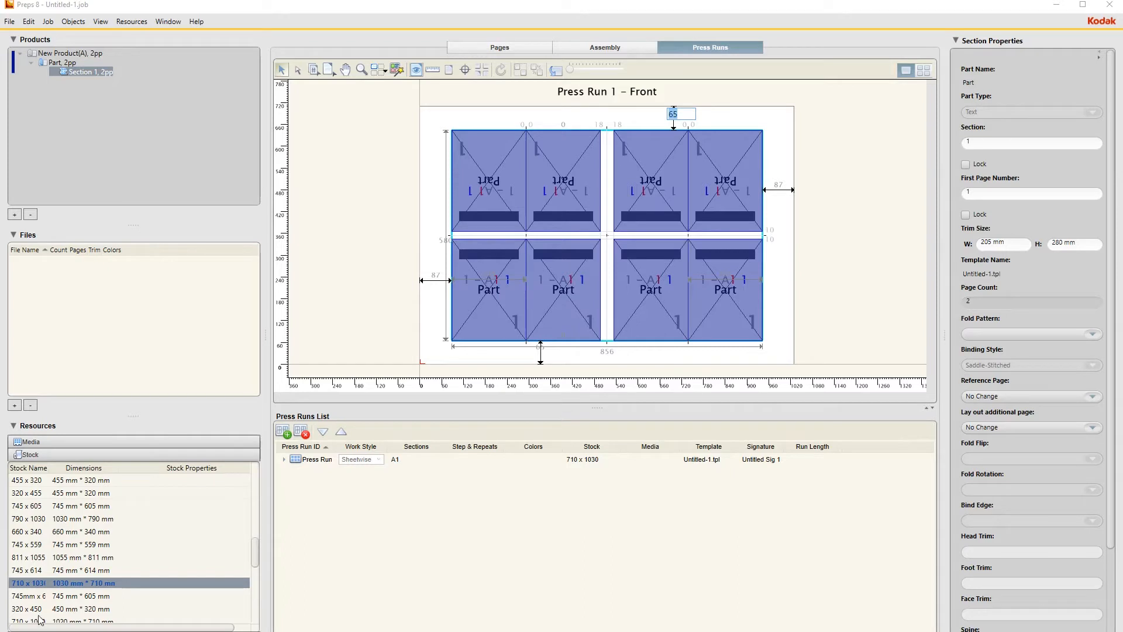
{"action": "key", "text": "Return"}
Add the 915x640 Saddle Perfecting marks group to the press sheet
{"action": "left_click", "coordinate": [59, 627]}
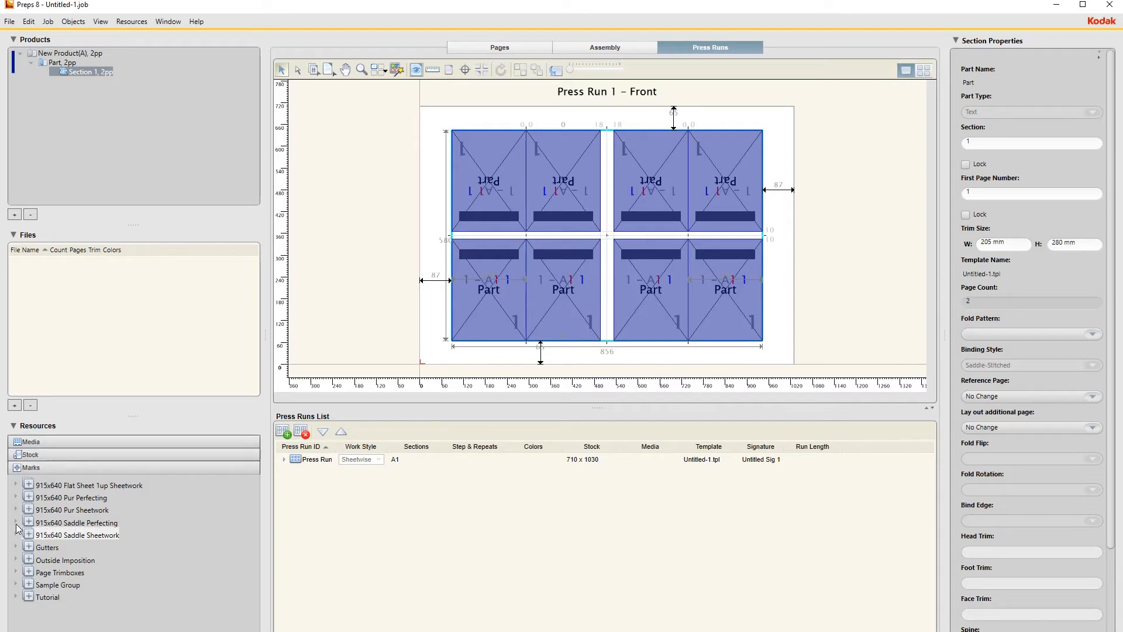
{"action": "left_click", "coordinate": [70, 527]}
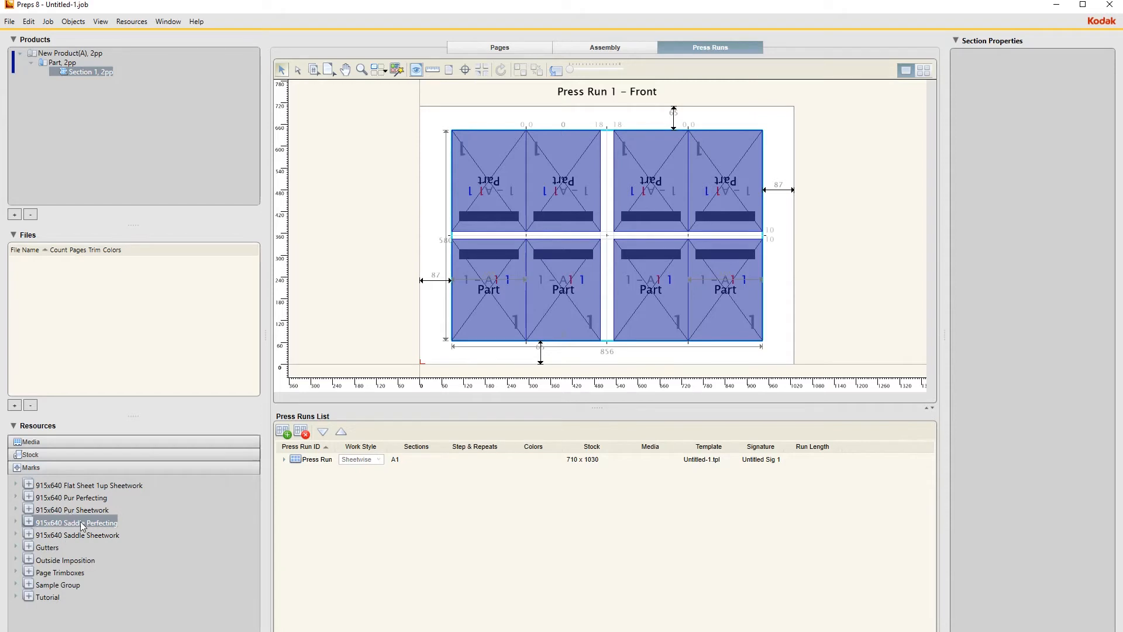
{"action": "double_click", "coordinate": [49, 525]}
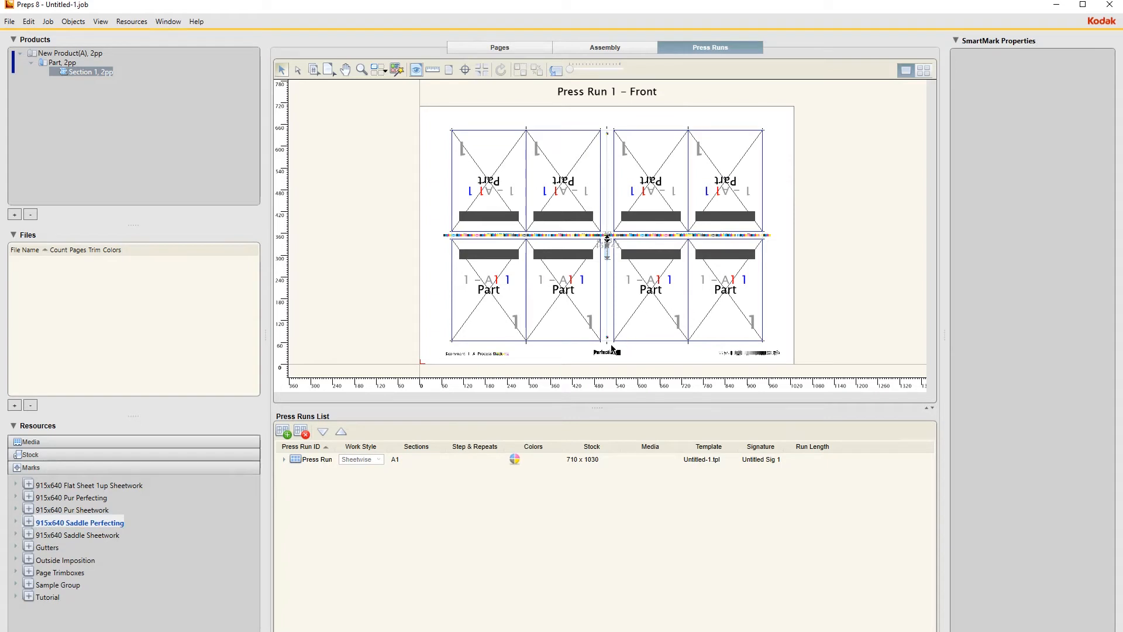
Add a second press run based on the first and set its work style to Perfector
{"action": "left_click", "coordinate": [314, 461]}
{"action": "left_click", "coordinate": [284, 431]}
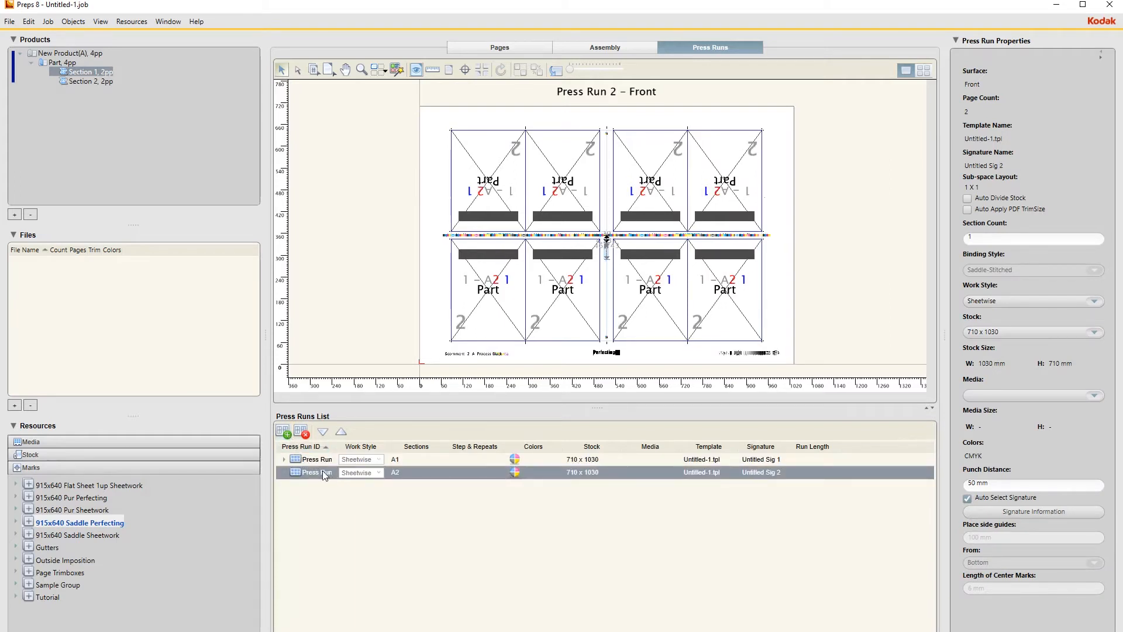
{"action": "left_click", "coordinate": [380, 473]}
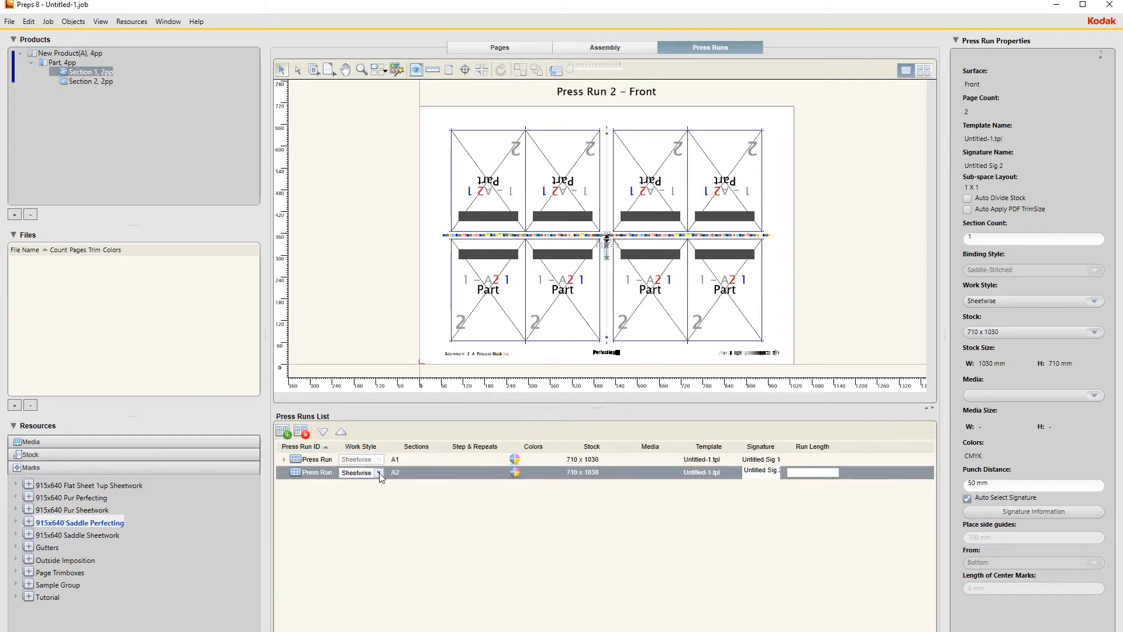
{"action": "left_click", "coordinate": [379, 474]}
{"action": "left_click", "coordinate": [372, 528]}
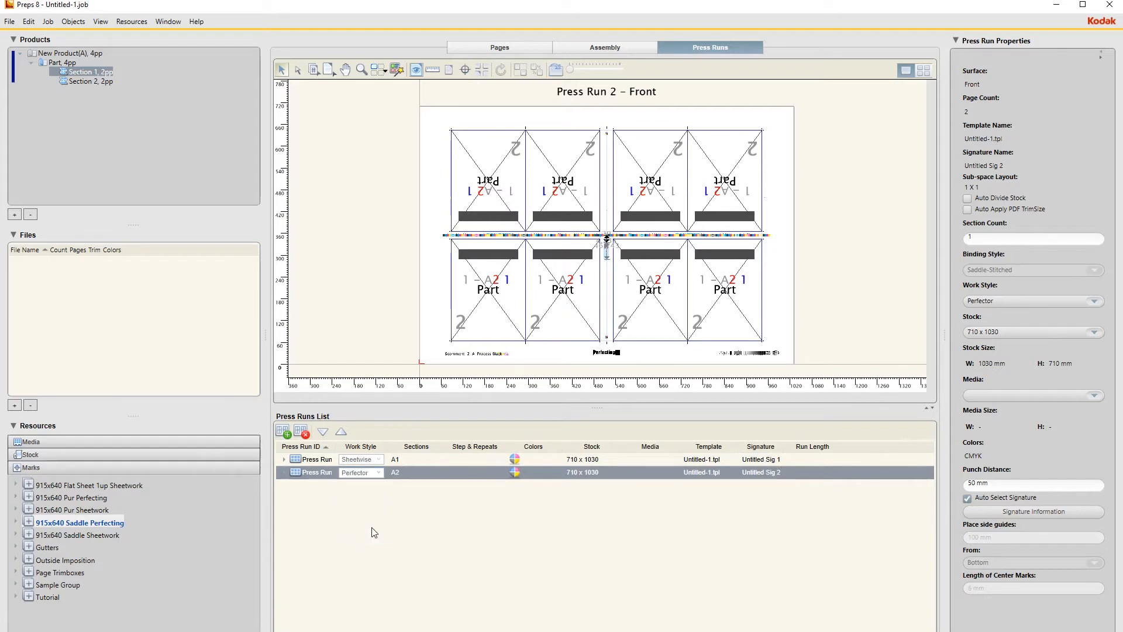
Set the first press run's work style to Single-sided
{"action": "left_click", "coordinate": [329, 462]}
{"action": "left_click", "coordinate": [379, 459]}
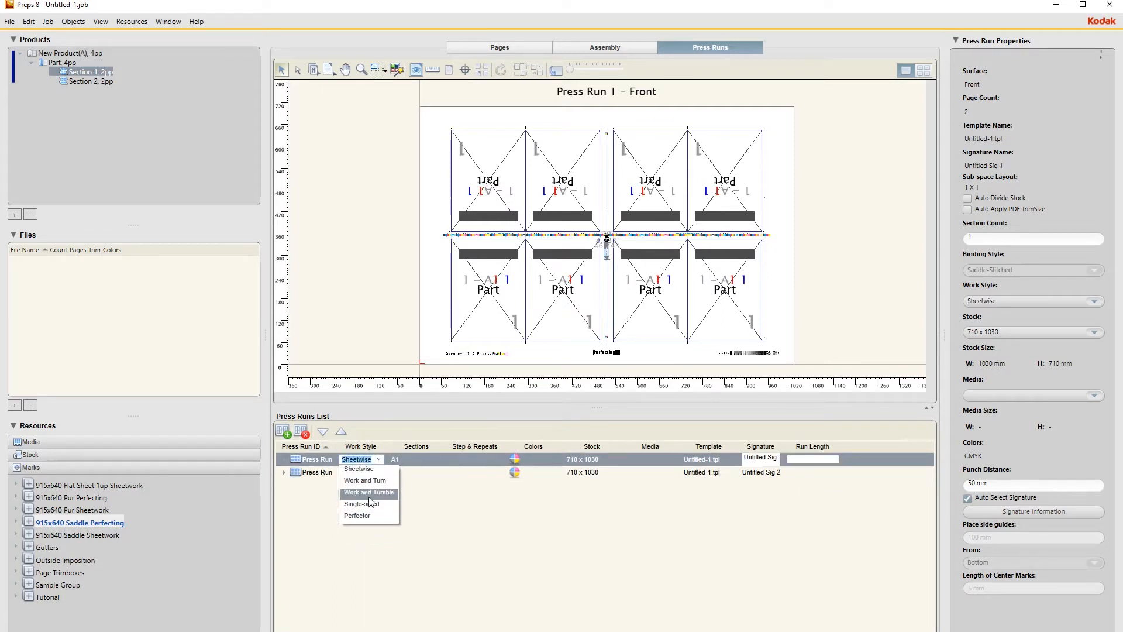
{"action": "left_click", "coordinate": [366, 504]}
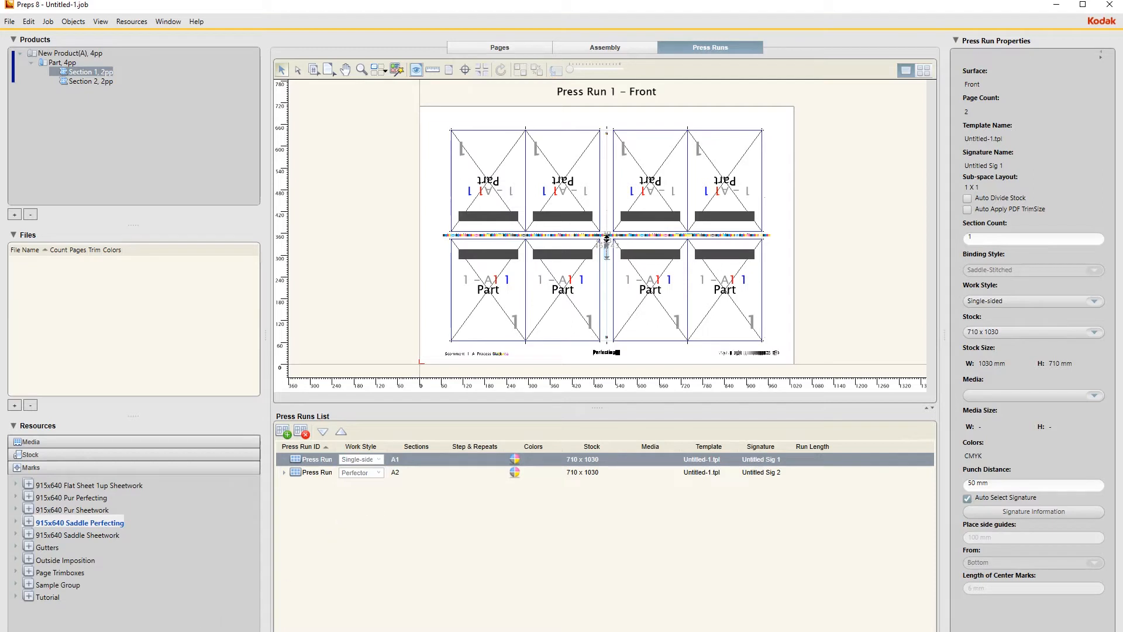
Divide 76 pages by 16 in Calculator to work out the number of sections, and close it
{"action": "key", "text": "XF86Calculator"}
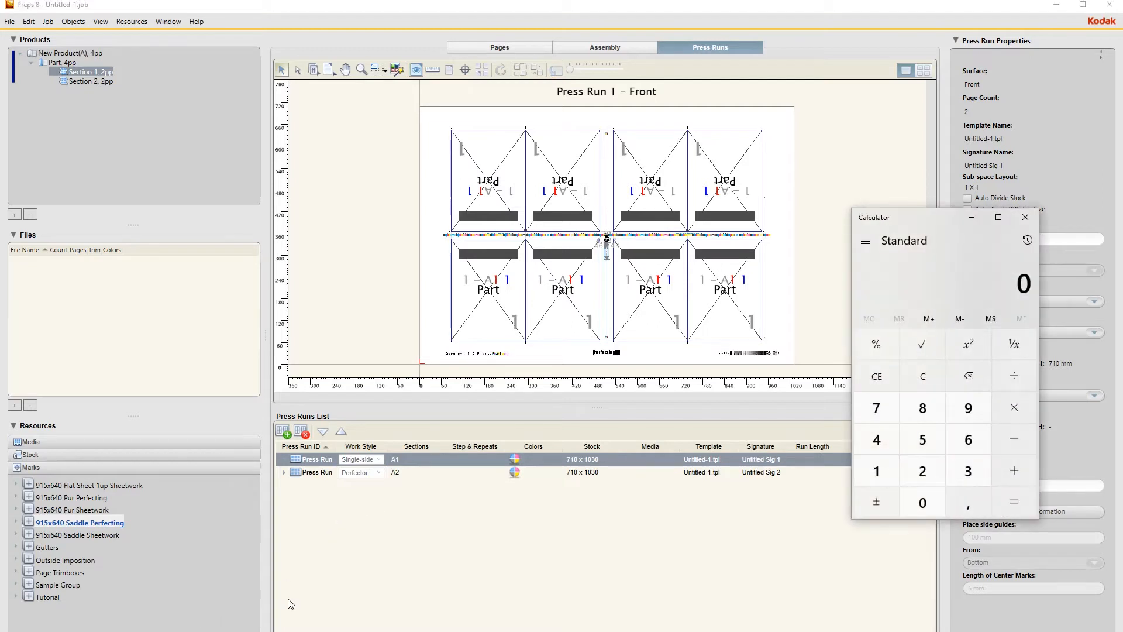
{"action": "type", "text": "76 ÷ 16"}
{"action": "key", "text": "Return"}
{"action": "left_click", "coordinate": [1032, 221]}
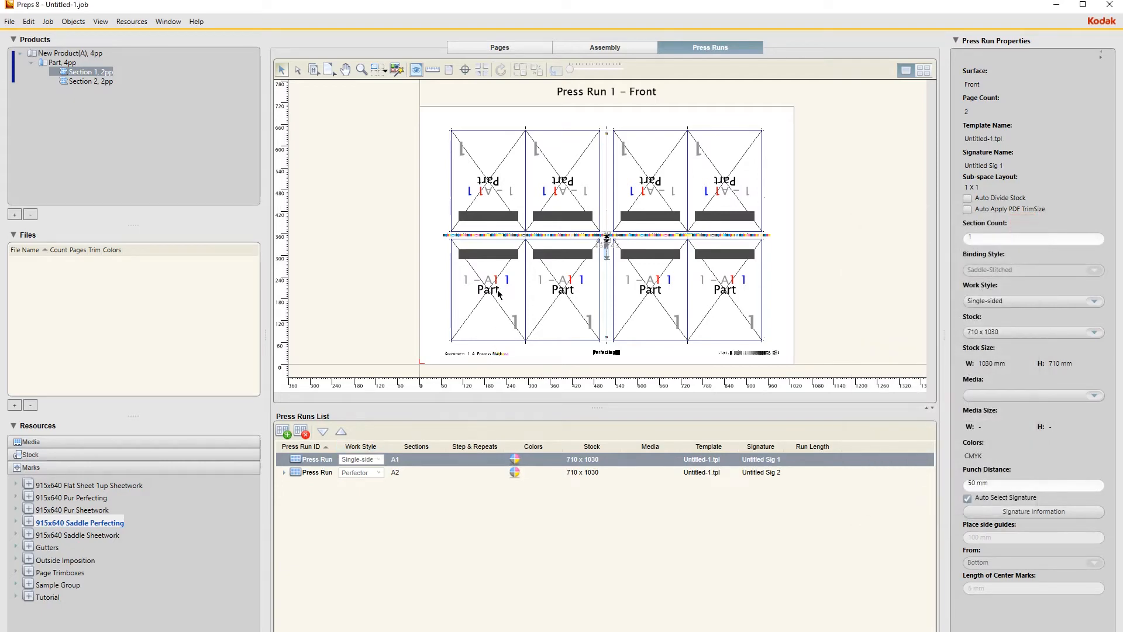
Change the image file of the Perfecting Front mark on press run 1 to Turn.eps
{"action": "left_click", "coordinate": [499, 294]}
{"action": "left_click", "coordinate": [606, 352]}
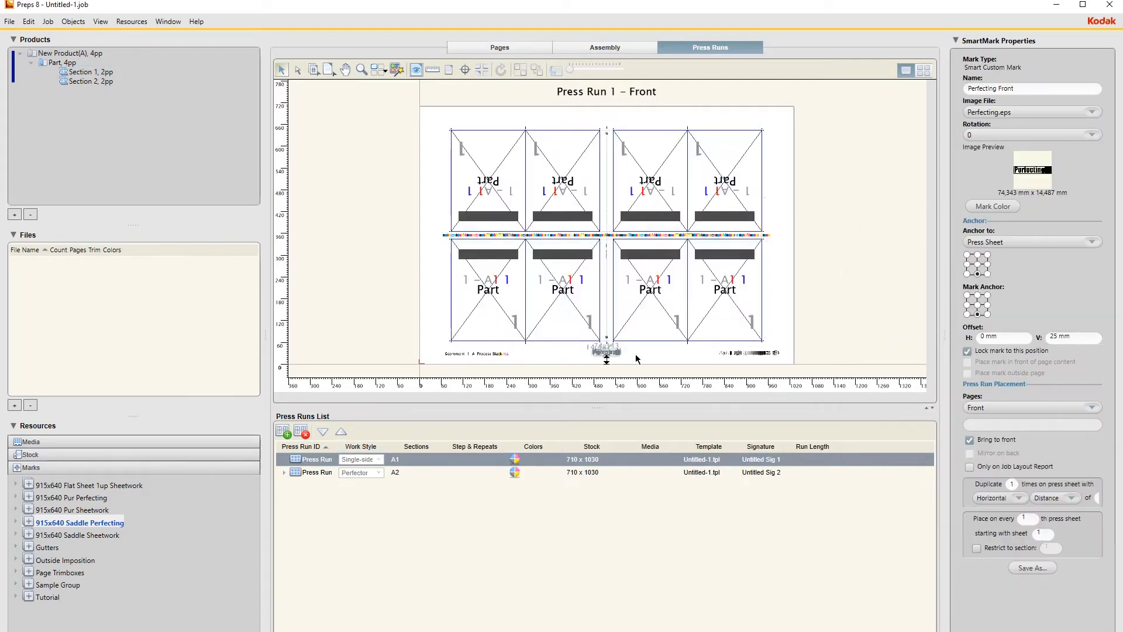
{"action": "left_click", "coordinate": [1091, 112]}
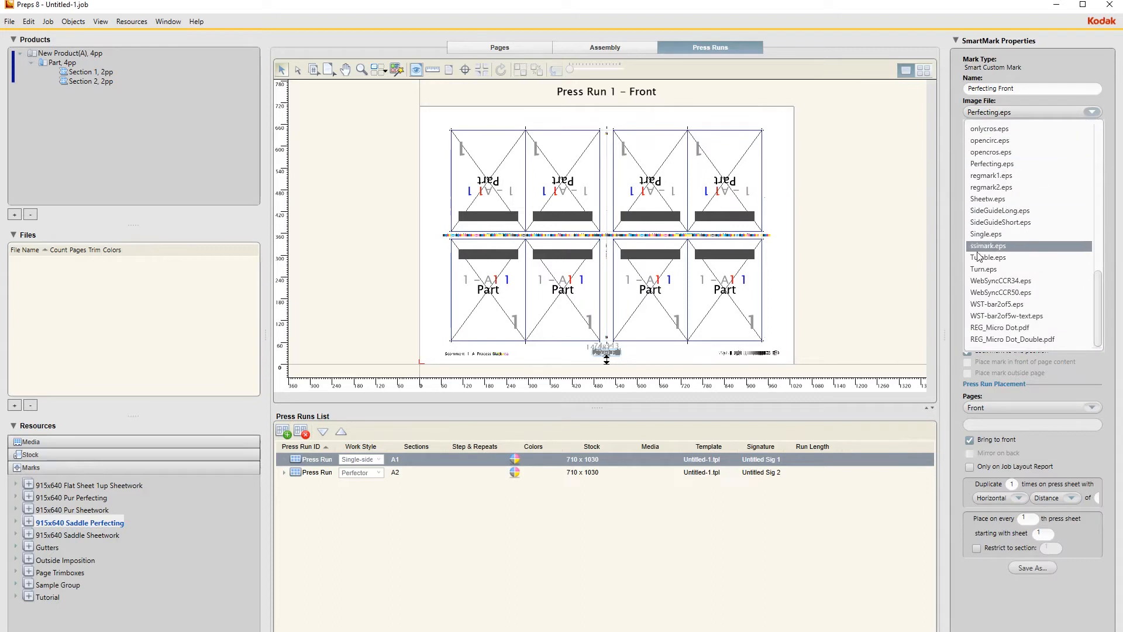
{"action": "left_click", "coordinate": [981, 270]}
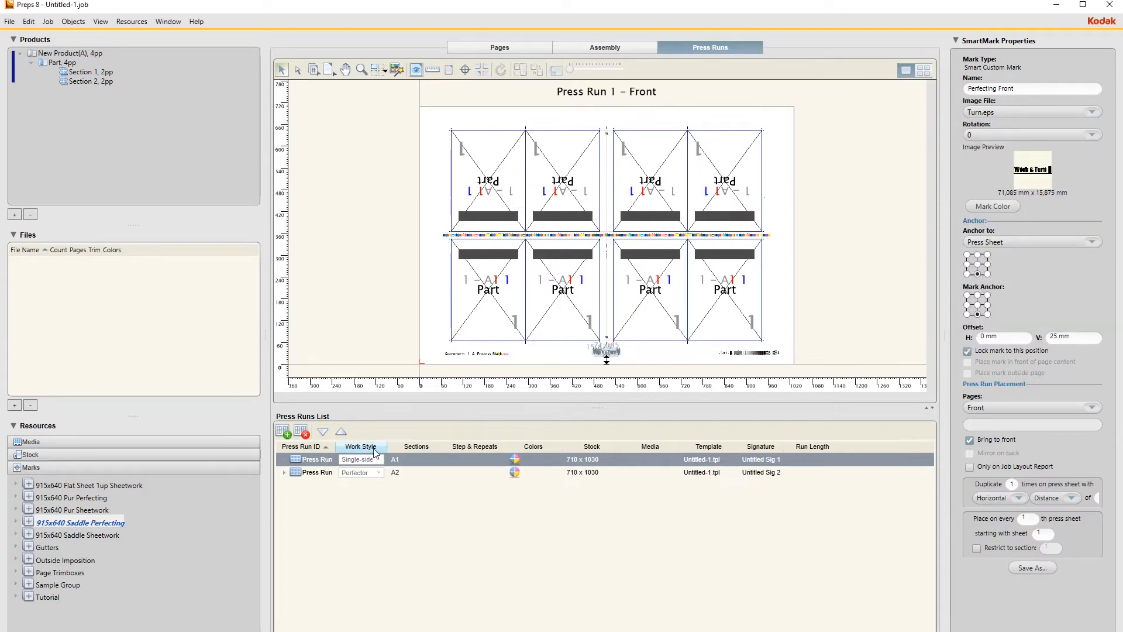
Number the upper row of pages on press run 1 as 1, 4, 3, 2 from left to right
{"action": "left_click", "coordinate": [313, 69]}
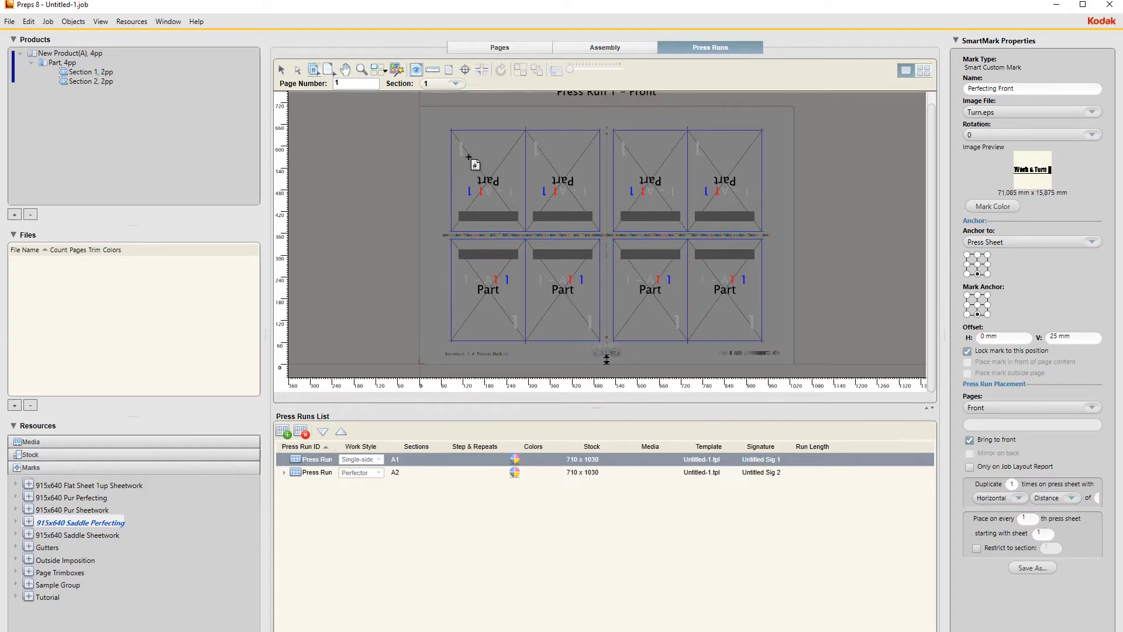
{"action": "left_click", "coordinate": [468, 157]}
{"action": "left_click", "coordinate": [649, 168]}
{"action": "left_click", "coordinate": [575, 170]}
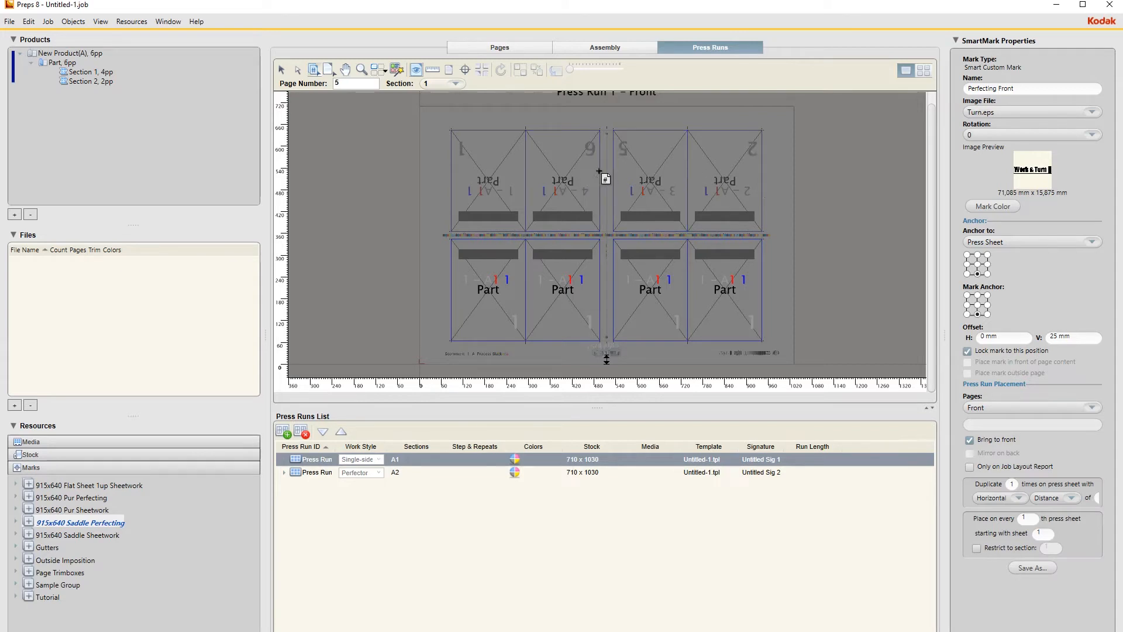
Restart the page numbering at 1 and number press run 1's lower row as 4, 1, 2, 3 from left to right
{"action": "double_click", "coordinate": [344, 83]}
{"action": "type", "text": "1"}
{"action": "left_click", "coordinate": [561, 291]}
{"action": "left_click", "coordinate": [654, 289]}
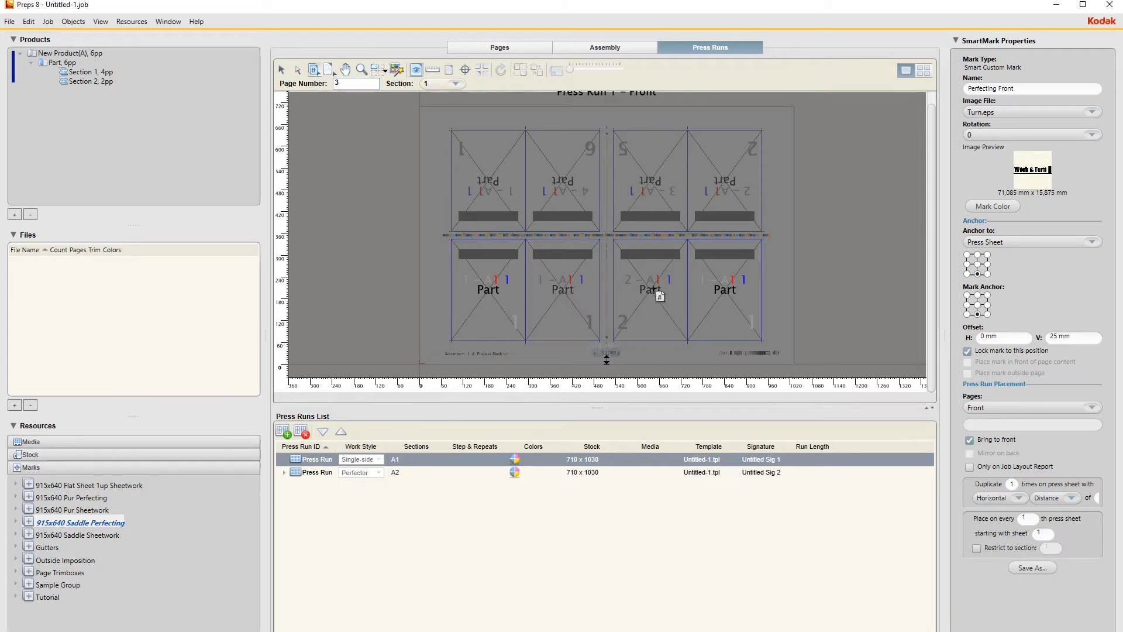
{"action": "left_click", "coordinate": [726, 291]}
{"action": "left_click", "coordinate": [489, 290]}
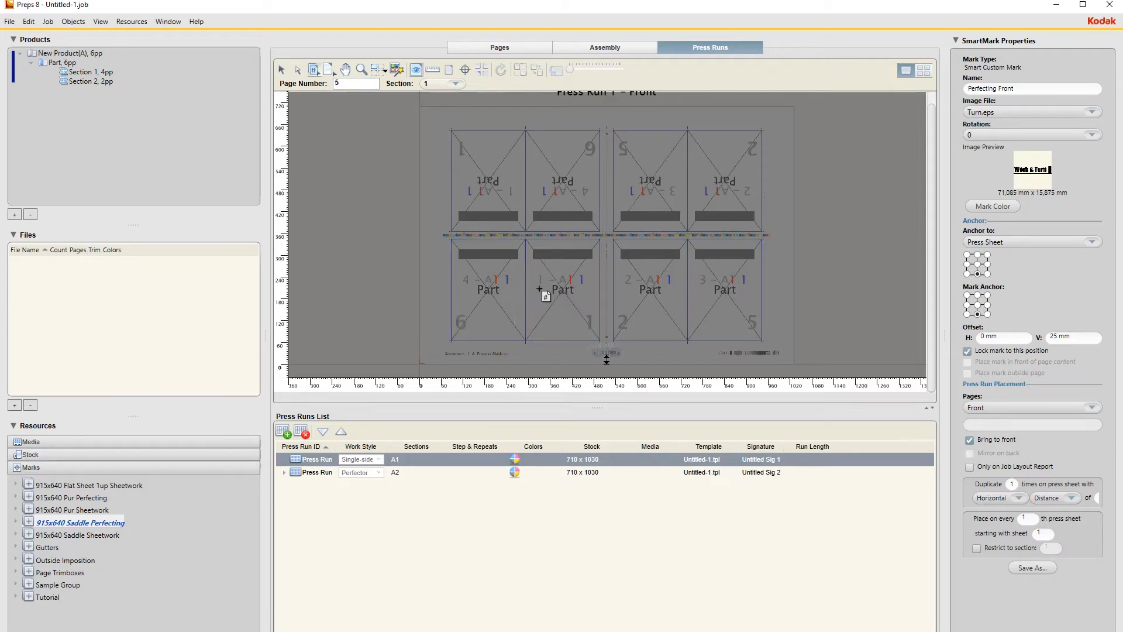
Number the corner pages of the perfector run's front, starting at 1: upper left 1, upper right 4, lower right 5, lower left 8
{"action": "left_click", "coordinate": [319, 473]}
{"action": "left_click", "coordinate": [357, 84]}
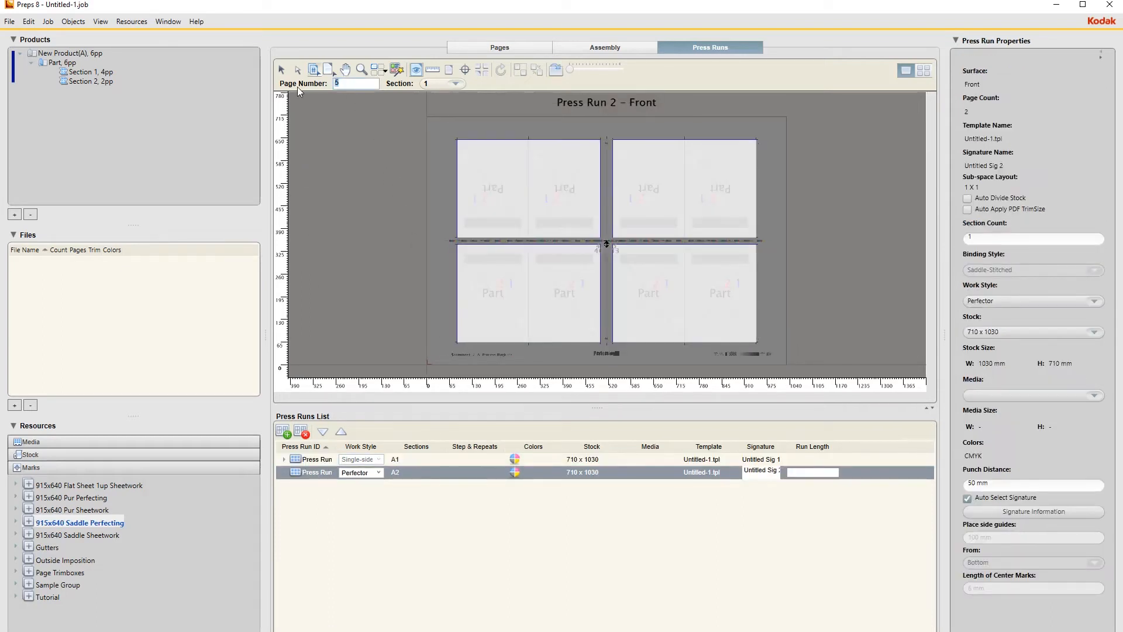
{"action": "type", "text": "1"}
{"action": "left_click", "coordinate": [482, 189]}
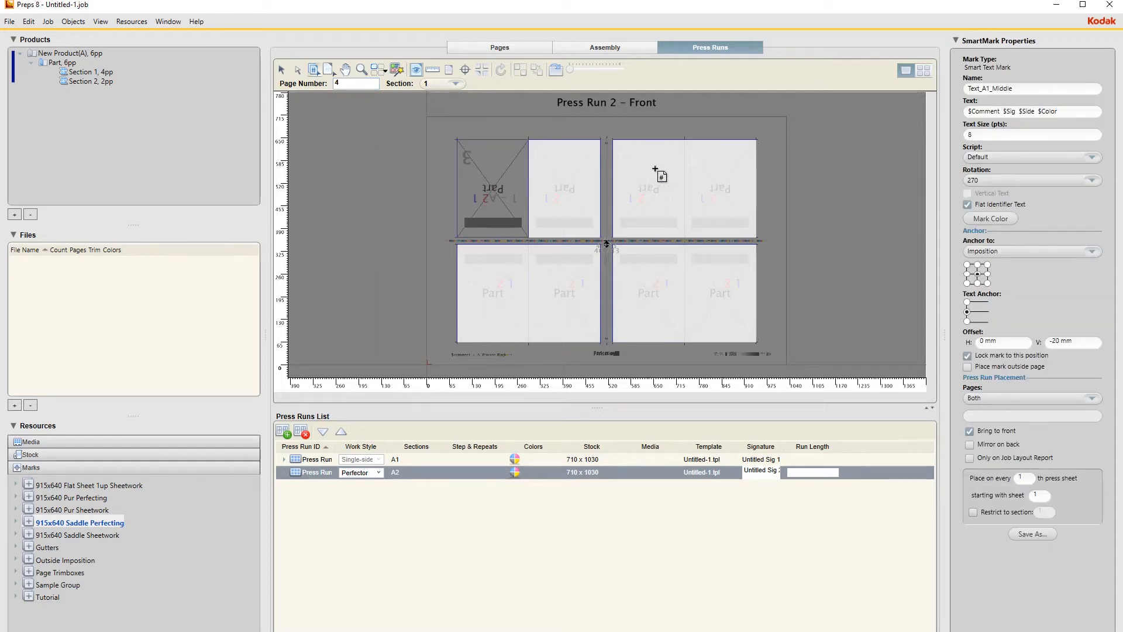
{"action": "left_click", "coordinate": [726, 172]}
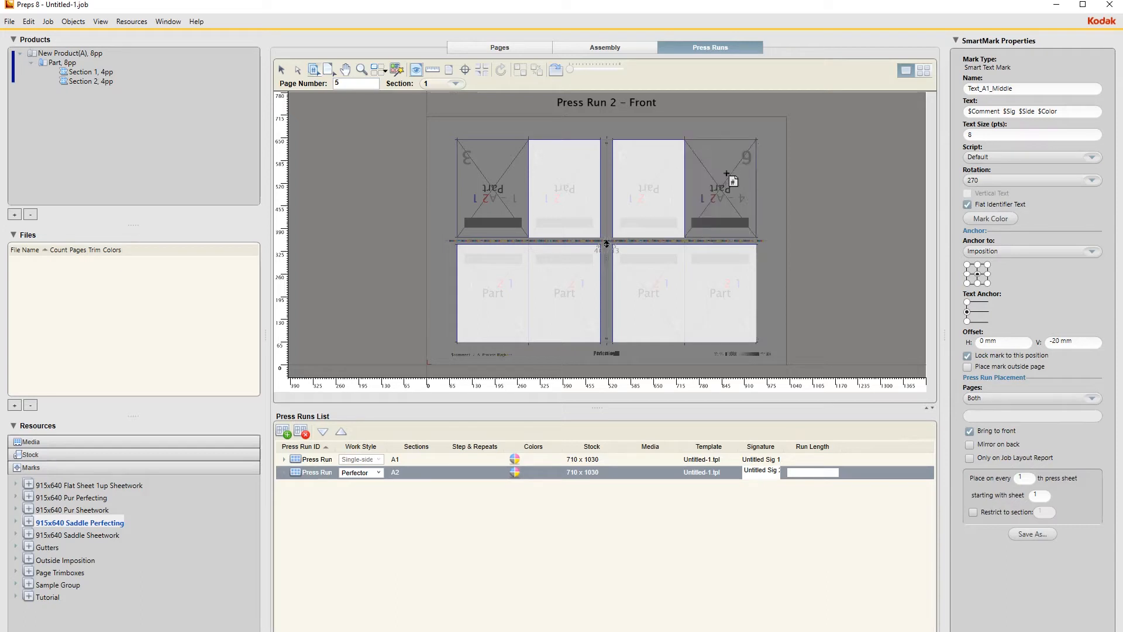
{"action": "left_click", "coordinate": [743, 299]}
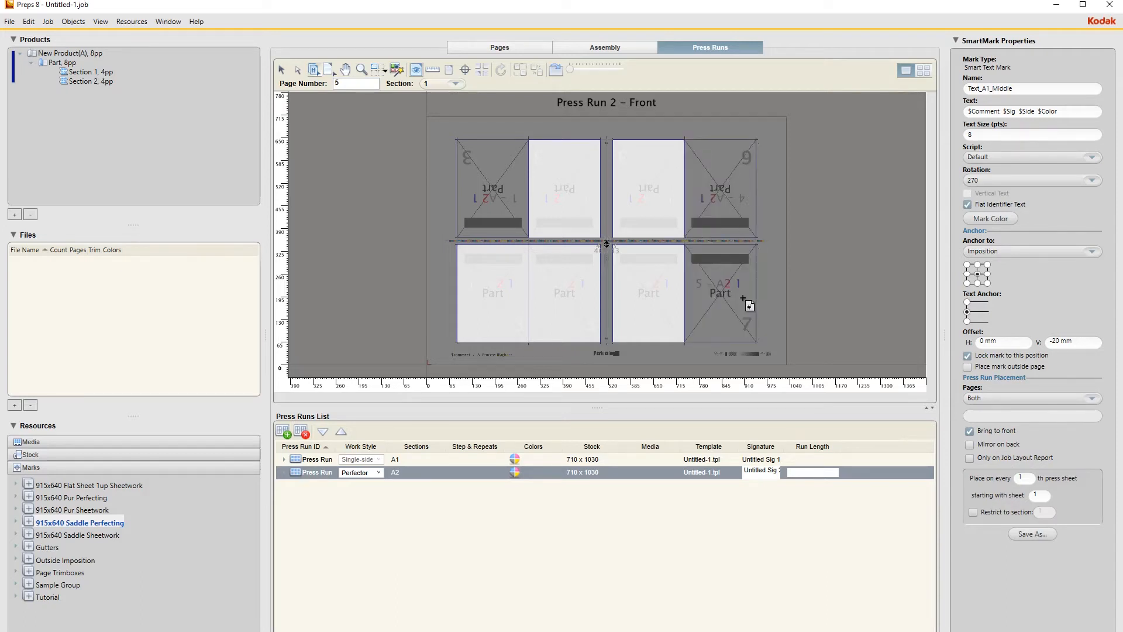
{"action": "left_click", "coordinate": [514, 302]}
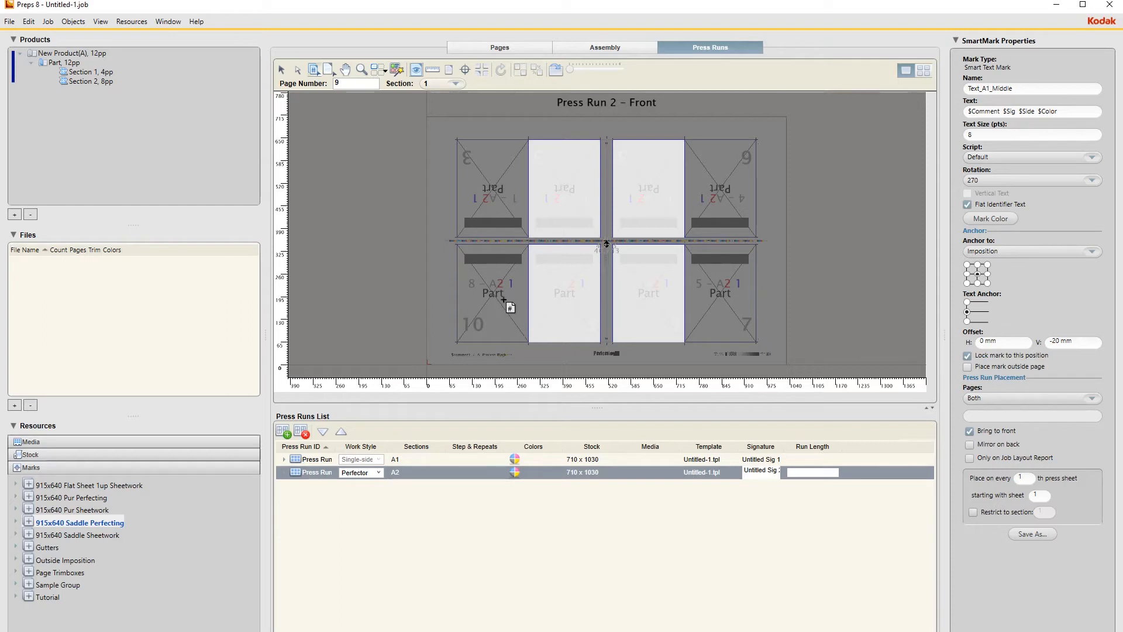
Number the perfector run's inner front pages: lower row 9 and 12, upper row 16 and 13 from left to right
{"action": "left_click", "coordinate": [559, 299]}
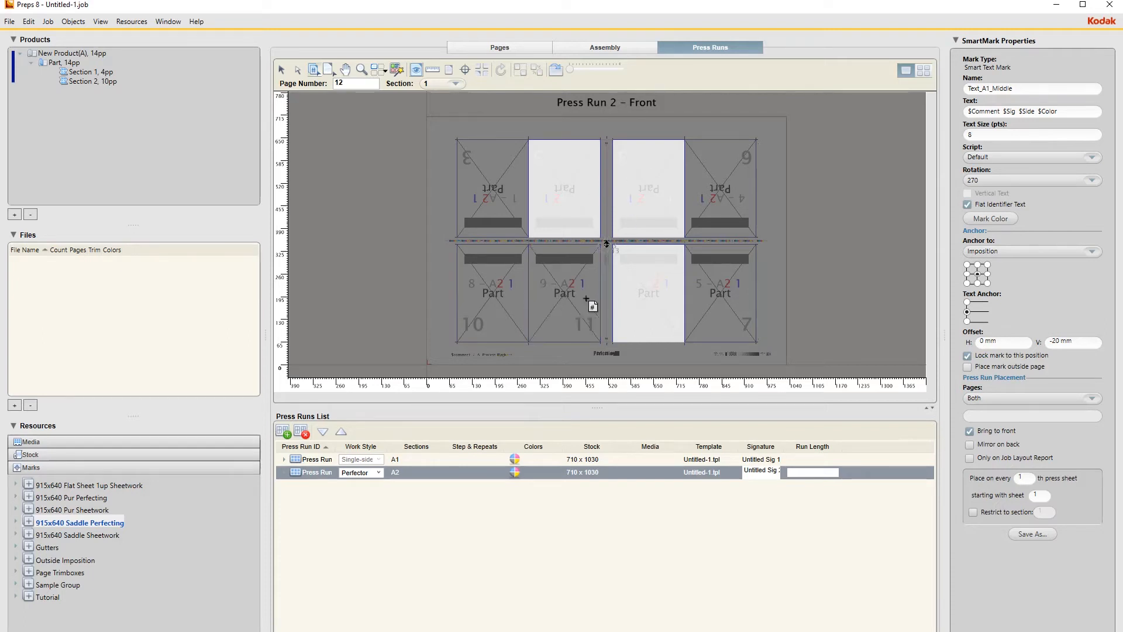
{"action": "left_click", "coordinate": [648, 294]}
{"action": "left_click", "coordinate": [646, 196]}
{"action": "left_click", "coordinate": [573, 204]}
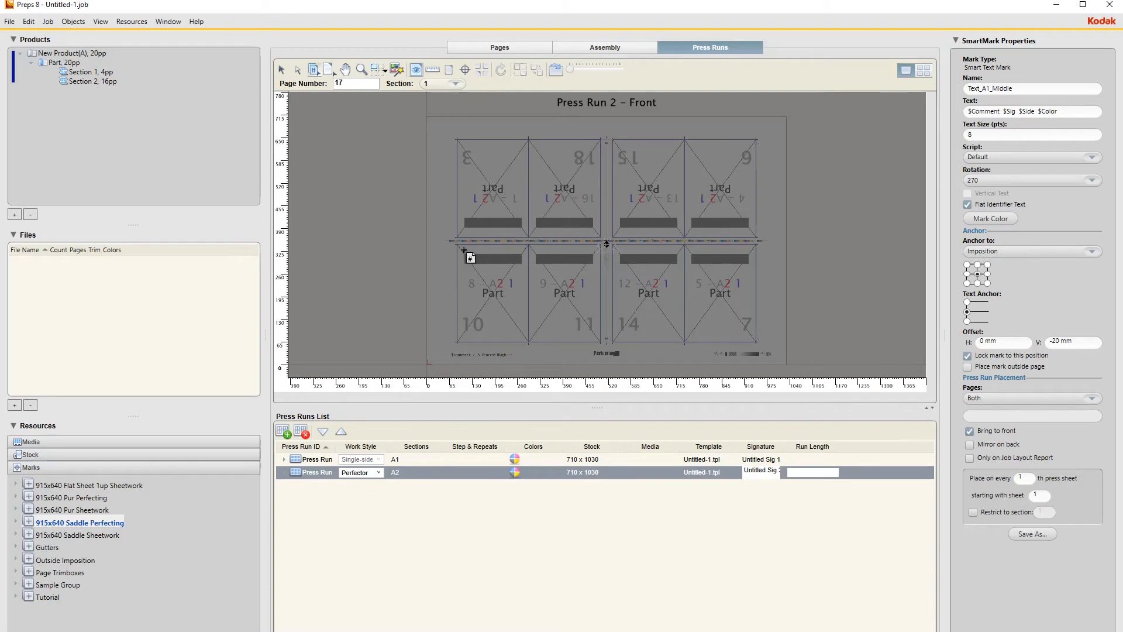
{"action": "left_click", "coordinate": [281, 69]}
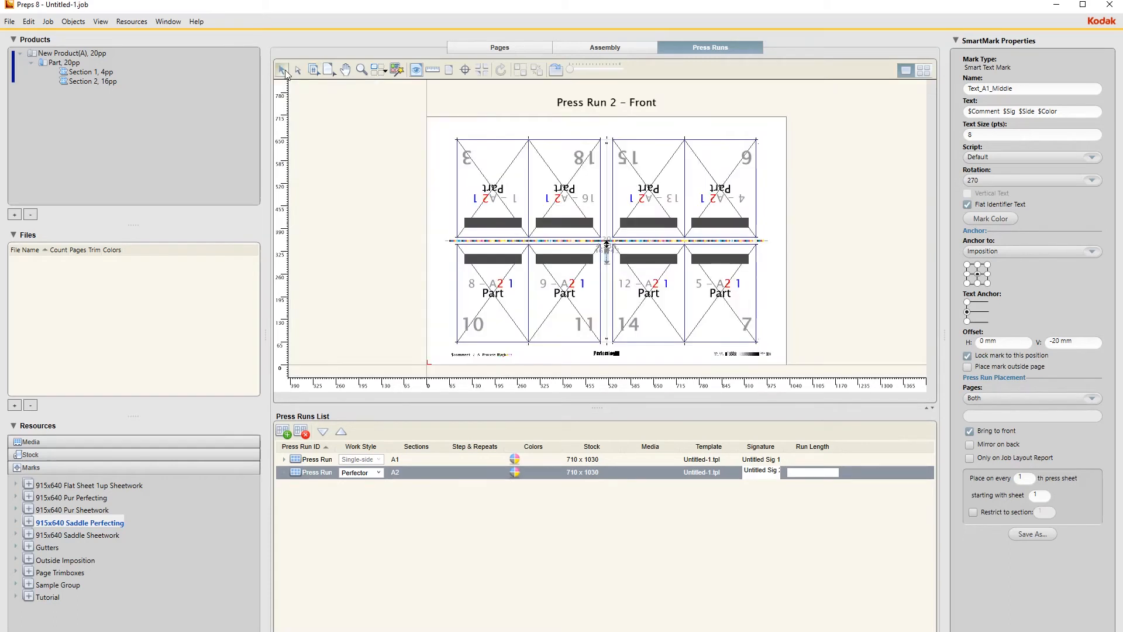
Add a single-sided press run based on press run 1 and number its corner pages 1 to 4 clockwise from the upper left
{"action": "left_click", "coordinate": [320, 459]}
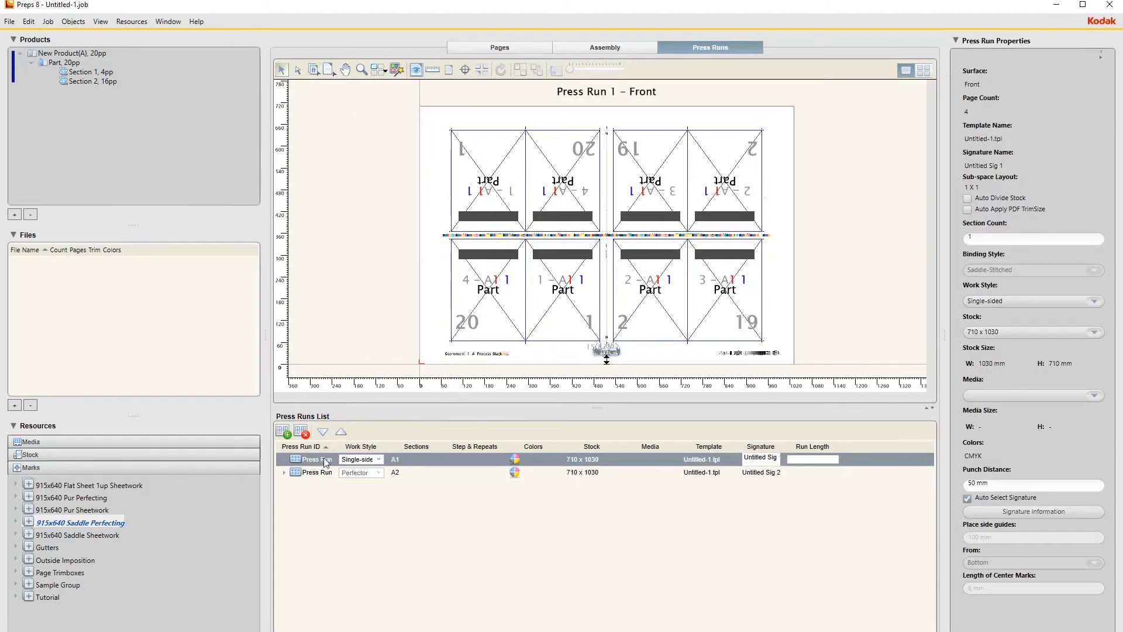
{"action": "left_click", "coordinate": [287, 432]}
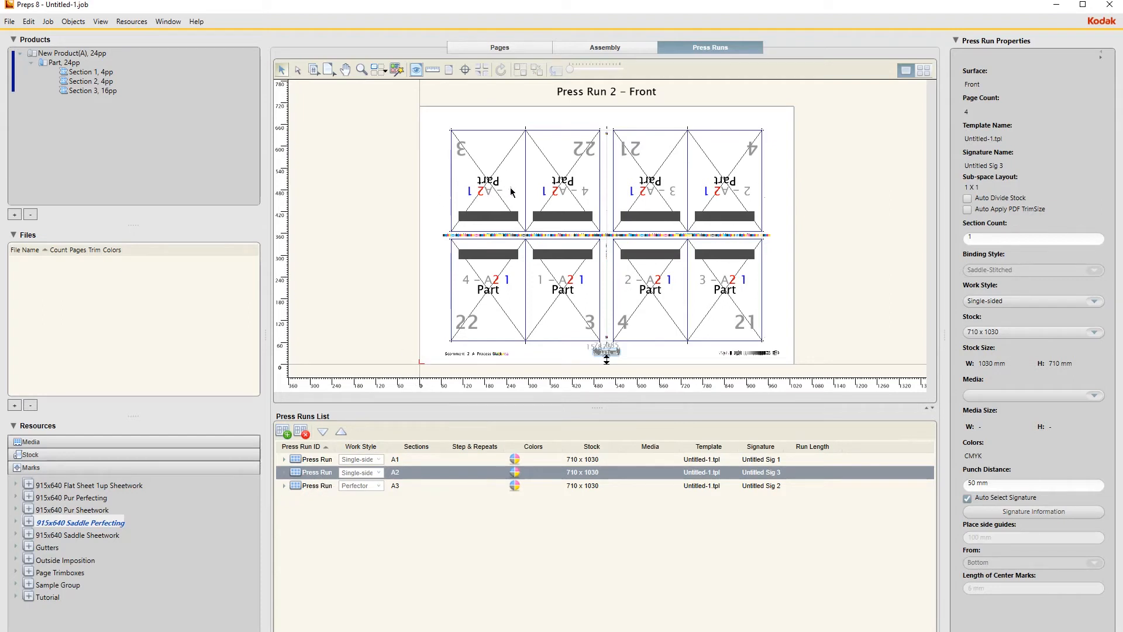
{"action": "left_click", "coordinate": [312, 70]}
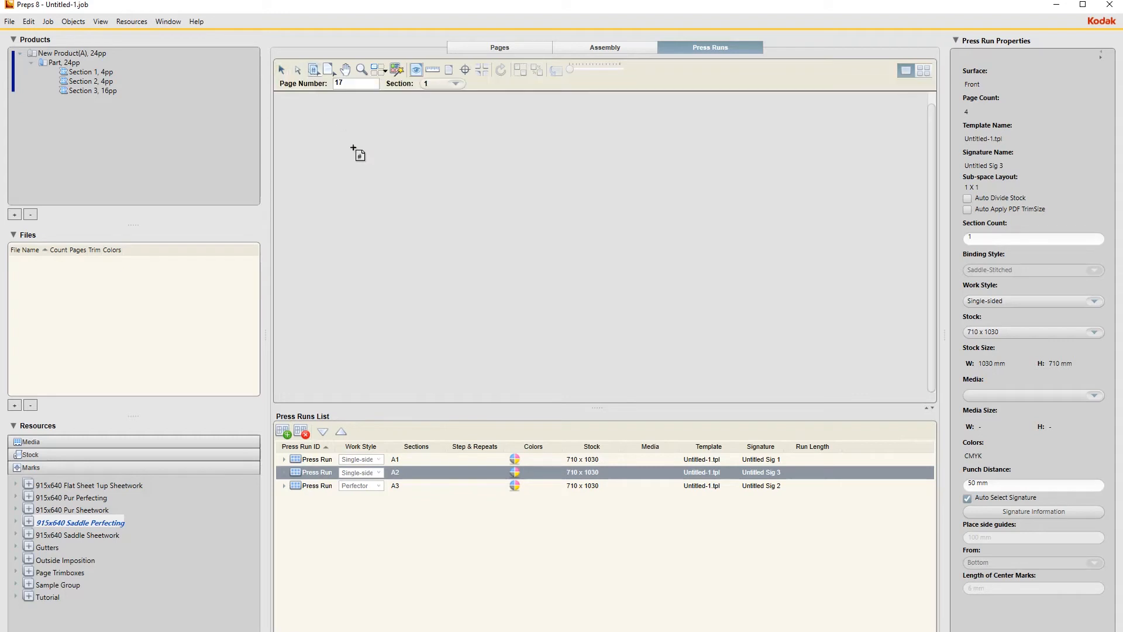
{"action": "left_click", "coordinate": [927, 71]}
{"action": "left_click", "coordinate": [908, 71]}
{"action": "left_click_drag", "start_coordinate": [352, 84], "coordinate": [302, 91]}
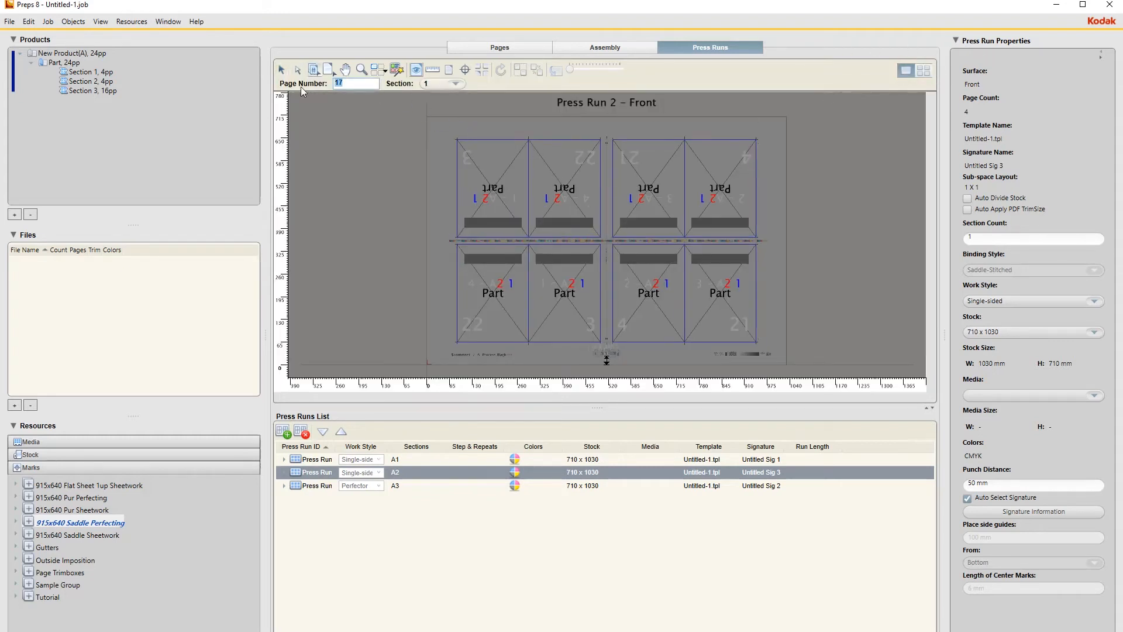
{"action": "type", "text": "1"}
{"action": "left_click", "coordinate": [496, 202]}
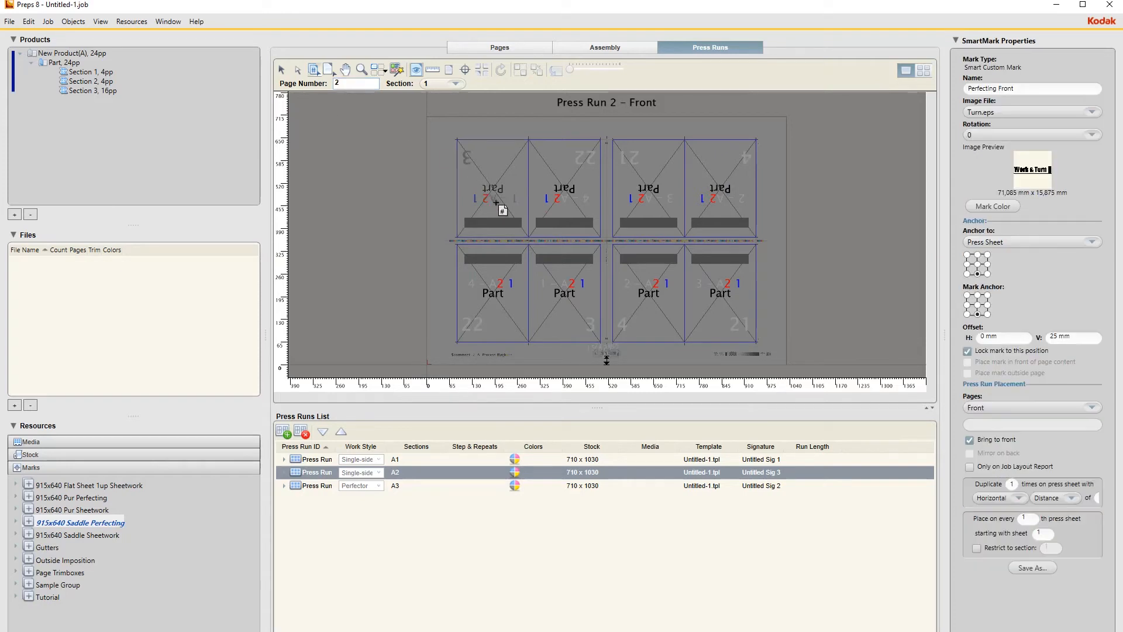
{"action": "left_click", "coordinate": [735, 203]}
{"action": "left_click", "coordinate": [735, 283]}
{"action": "left_click", "coordinate": [477, 319]}
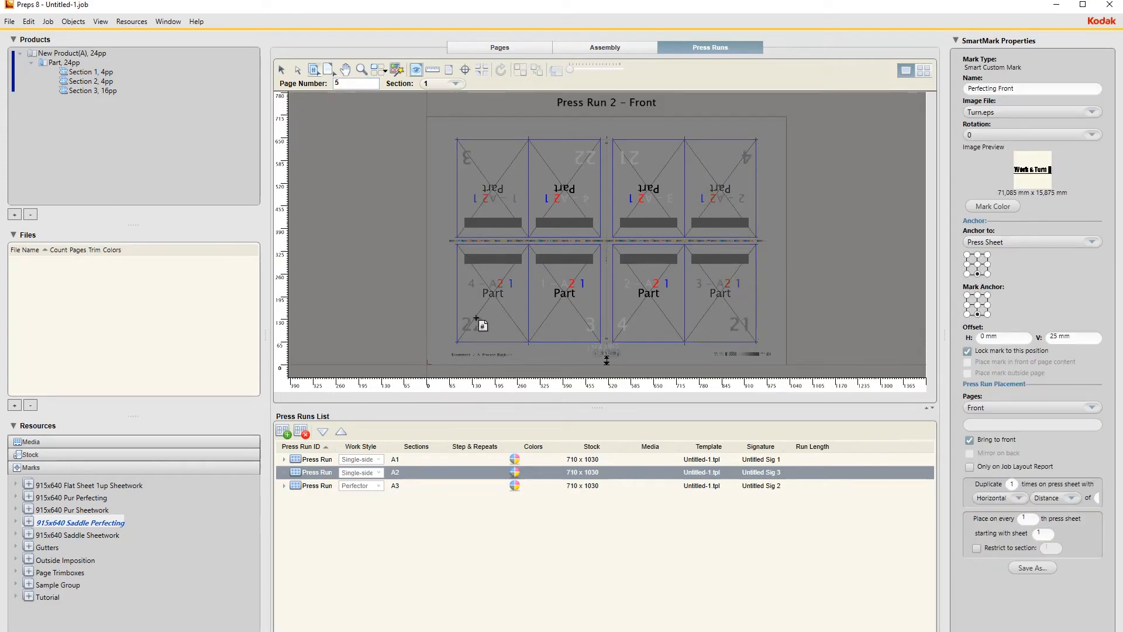
Number press run 2's inner pages: lower row 5 and 6, upper row 8 and 7 from left to right
{"action": "left_click", "coordinate": [554, 304]}
{"action": "left_click", "coordinate": [631, 299]}
{"action": "left_click", "coordinate": [636, 201]}
{"action": "left_click", "coordinate": [567, 205]}
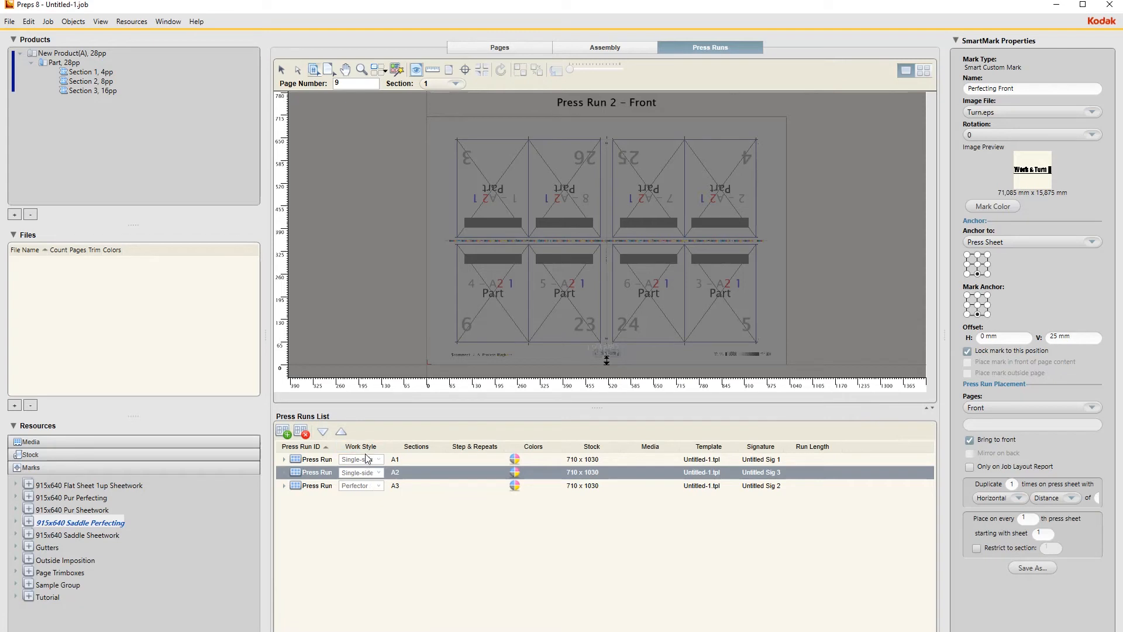
Add three more perfector press runs based on press run 3, then return to press run 1 and leave page numbering
{"action": "left_click", "coordinate": [316, 486]}
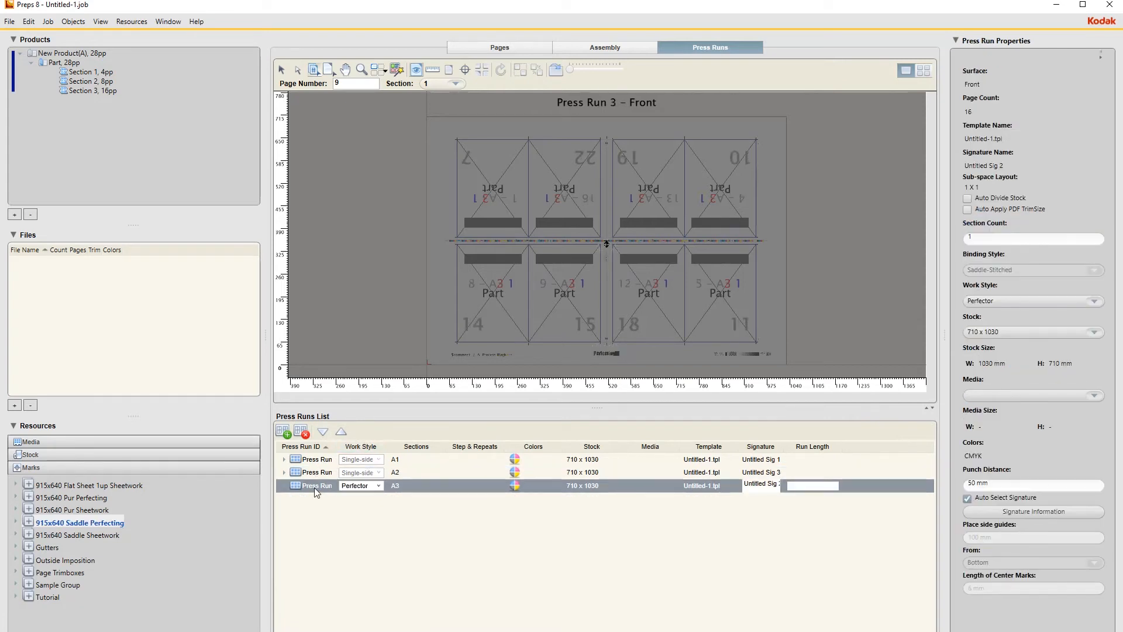
{"action": "left_click", "coordinate": [287, 437]}
{"action": "left_click", "coordinate": [287, 436]}
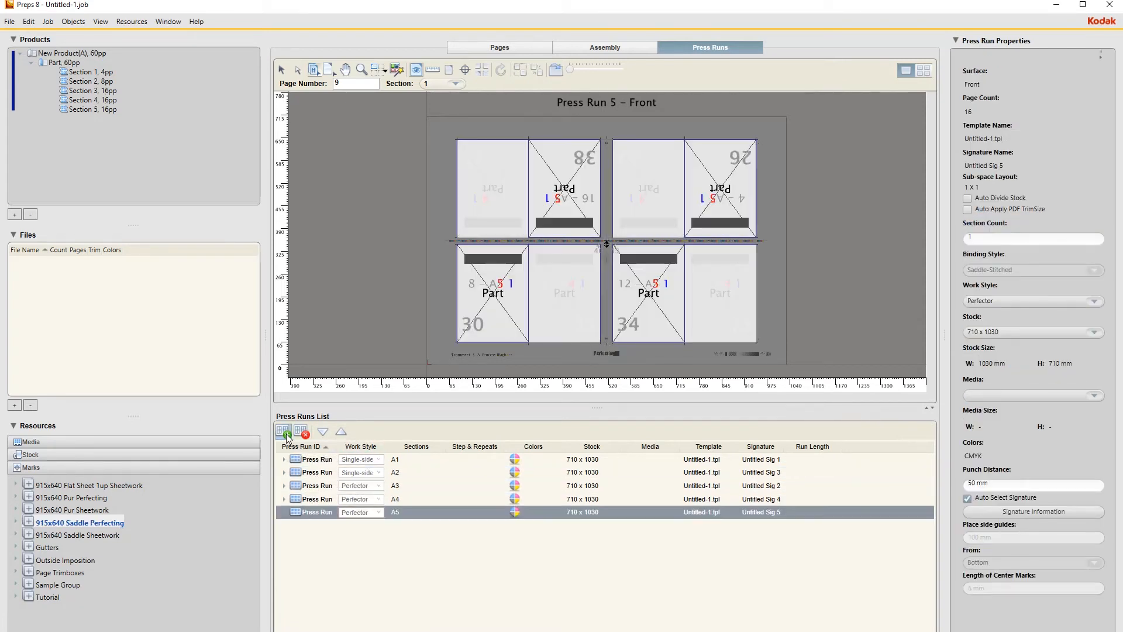
{"action": "left_click", "coordinate": [288, 436]}
{"action": "left_click", "coordinate": [325, 461]}
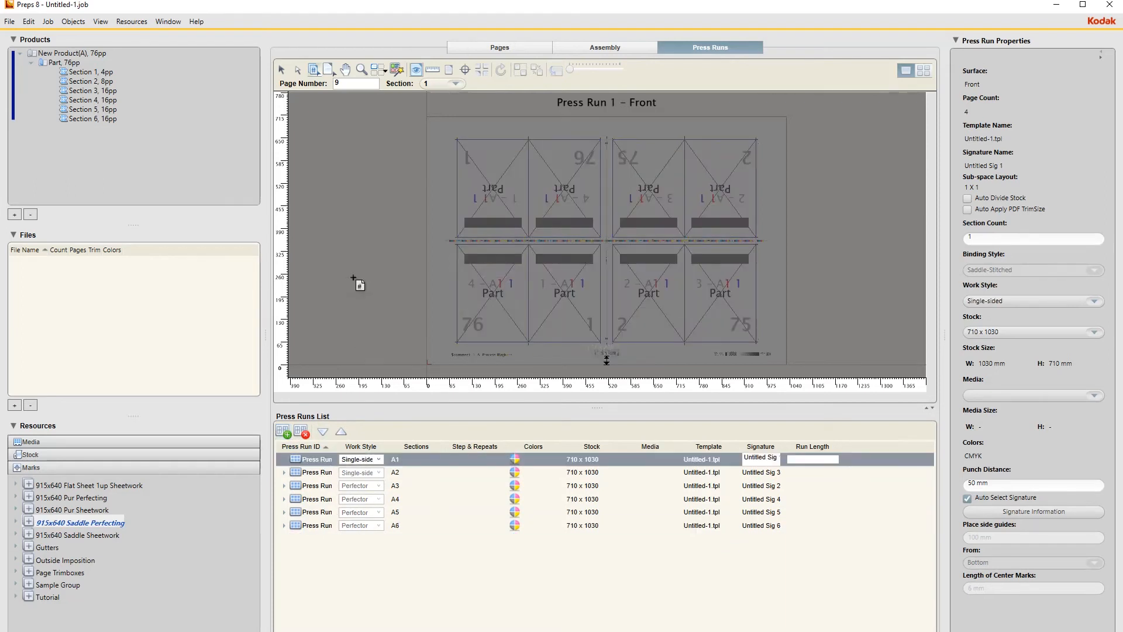
{"action": "left_click", "coordinate": [282, 72]}
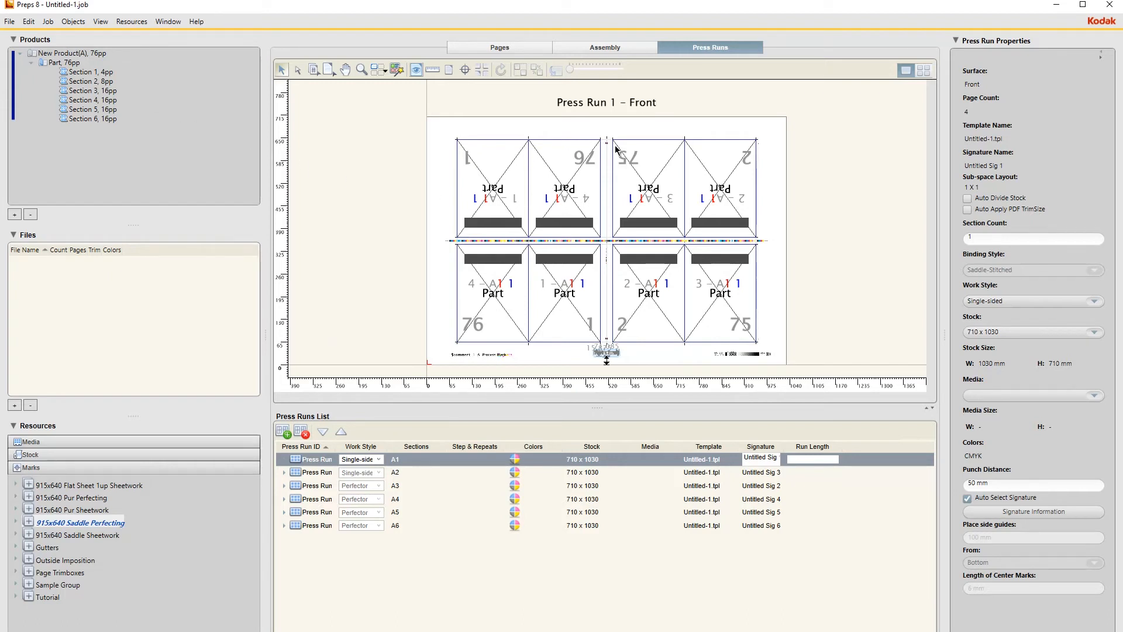
Set the product's horizontal inner shingling to 3 mm in the layout details, apply it to all parts, and display press run 6
{"action": "left_click", "coordinate": [58, 54]}
{"action": "left_click", "coordinate": [52, 23]}
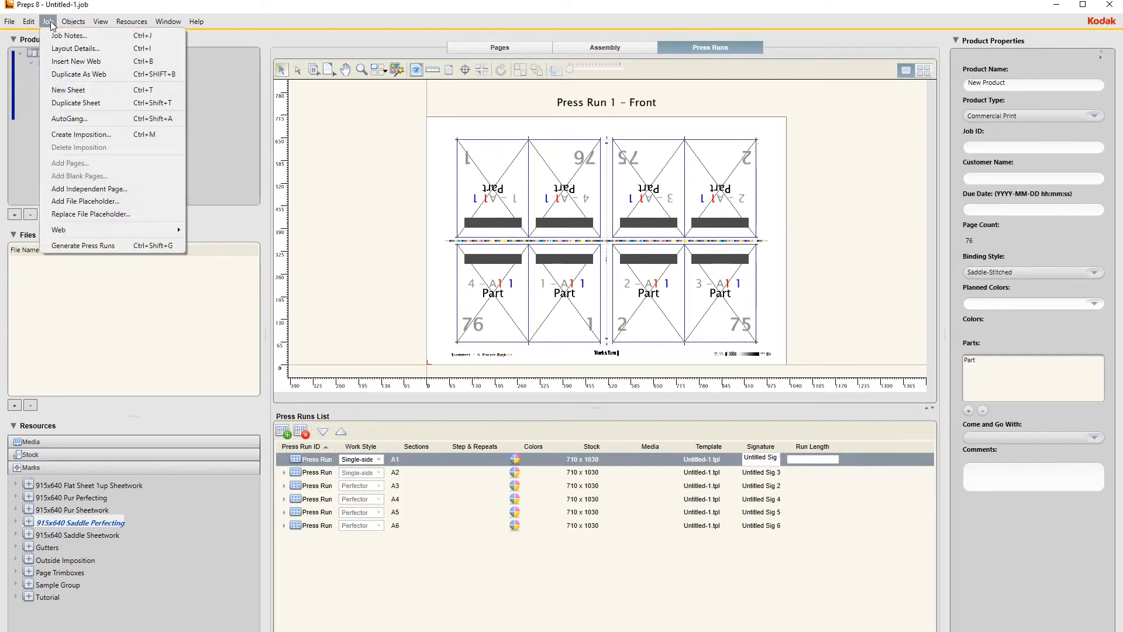
{"action": "left_click", "coordinate": [57, 49]}
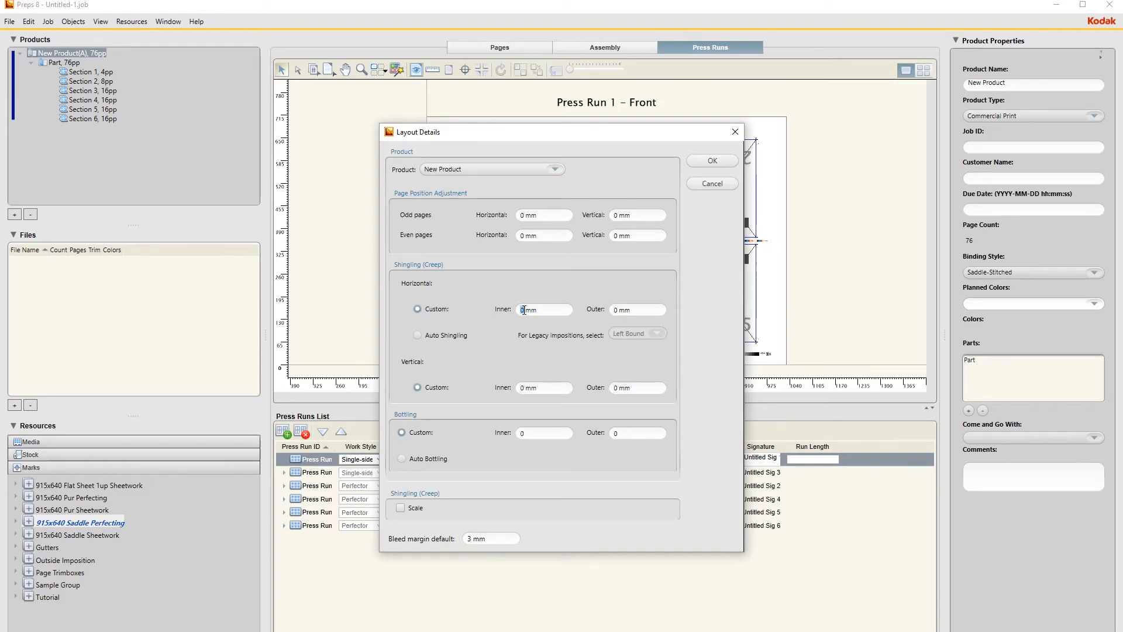
{"action": "type", "text": "3"}
{"action": "left_click", "coordinate": [722, 160]}
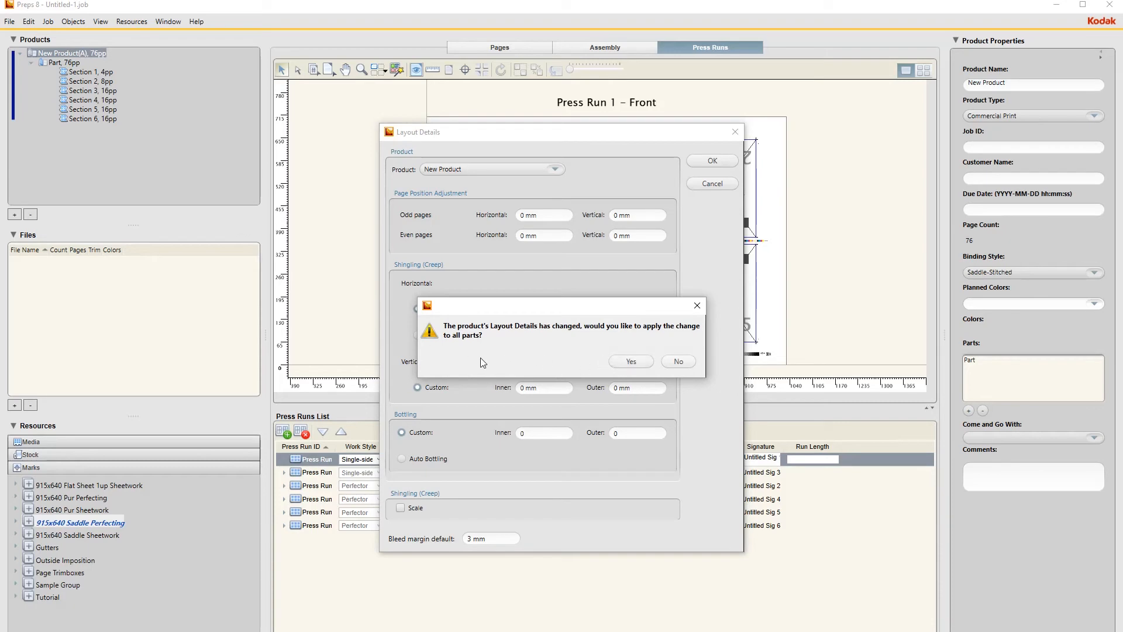
{"action": "left_click", "coordinate": [645, 359]}
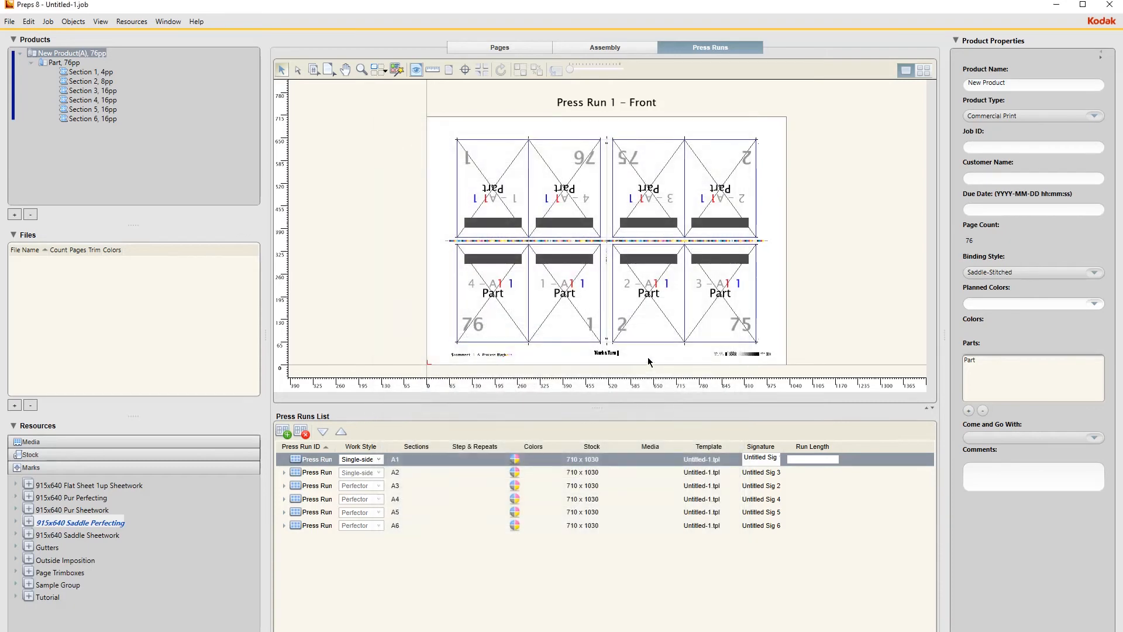
{"action": "left_click", "coordinate": [329, 526]}
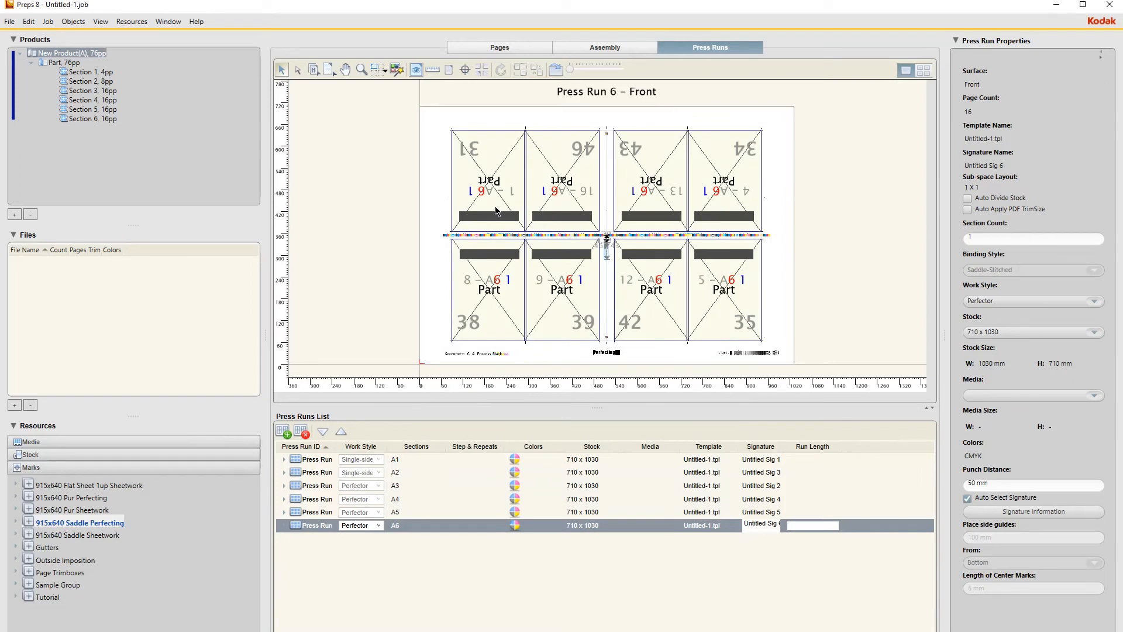
Start saving the job and choose the UserDefinedFolders folder inside Jobs > Video Tutorials as its location
{"action": "key", "text": "ctrl+s"}
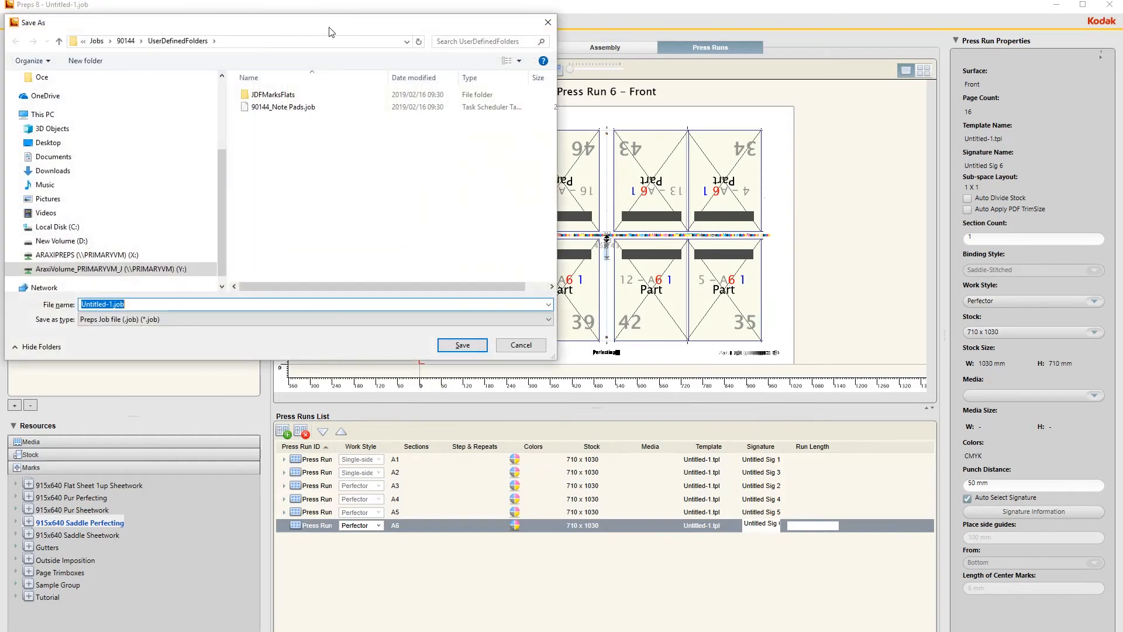
{"action": "left_click", "coordinate": [97, 41]}
{"action": "left_click", "coordinate": [264, 167]}
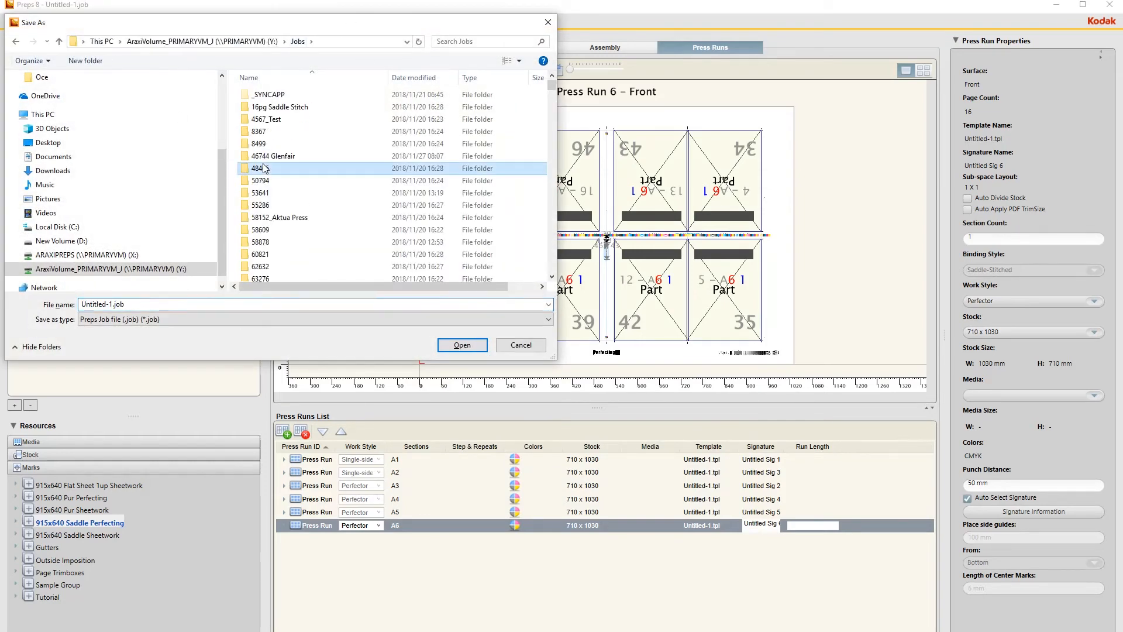
{"action": "scroll", "coordinate": [264, 168], "scroll_direction": "down", "scroll_amount": 2}
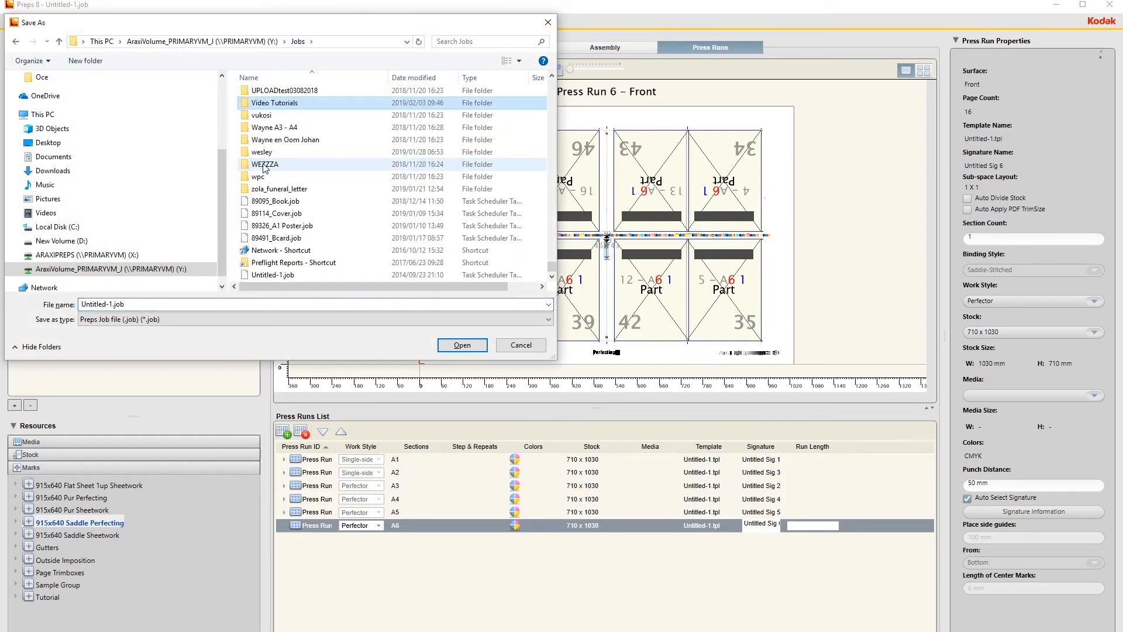
{"action": "double_click", "coordinate": [274, 104]}
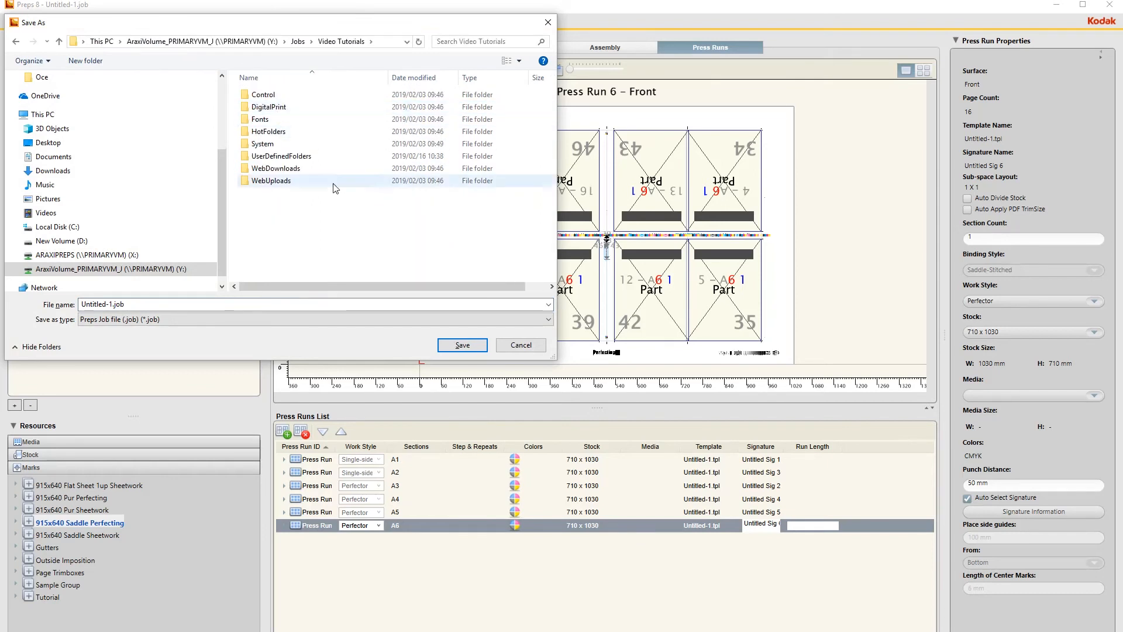
{"action": "left_click", "coordinate": [273, 158]}
{"action": "double_click", "coordinate": [273, 159]}
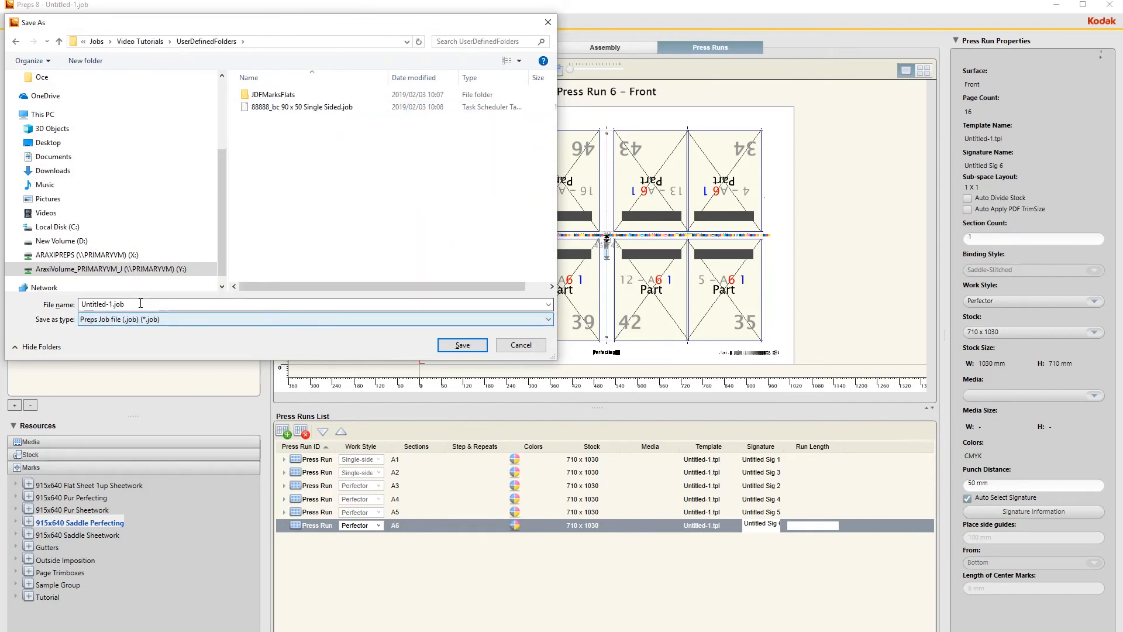
Name the job Die RooiRas.job, copy its name without the extension, and save it in the UserDefinedFolders folder
{"action": "left_click_drag", "start_coordinate": [111, 304], "coordinate": [75, 309]}
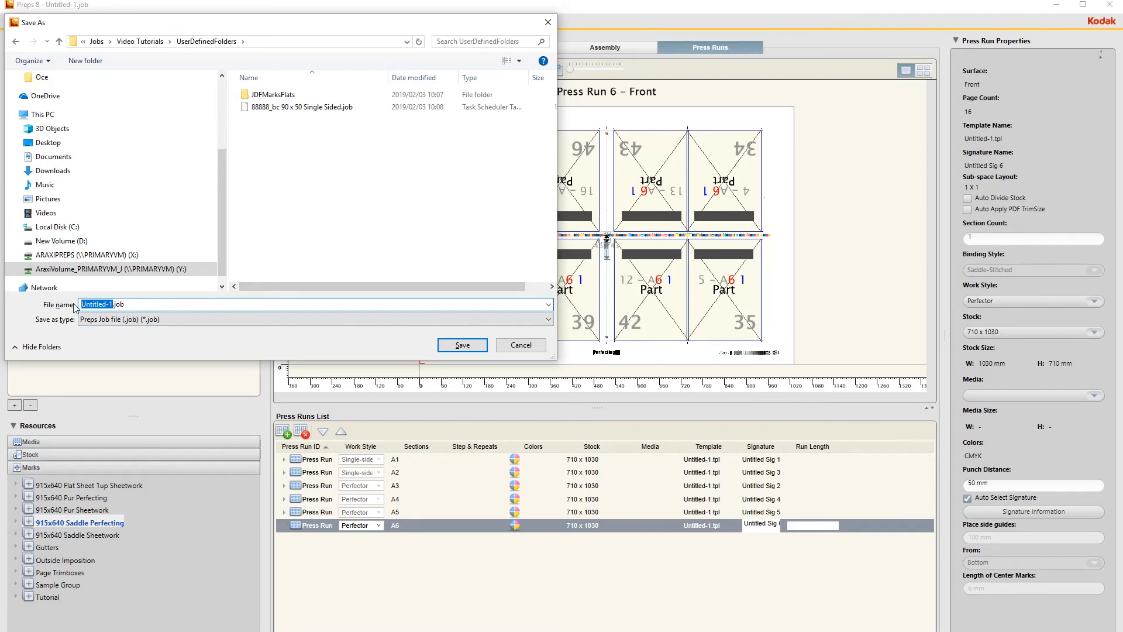
{"action": "type", "text": "Die Roo"}
{"action": "type", "text": "iRas"}
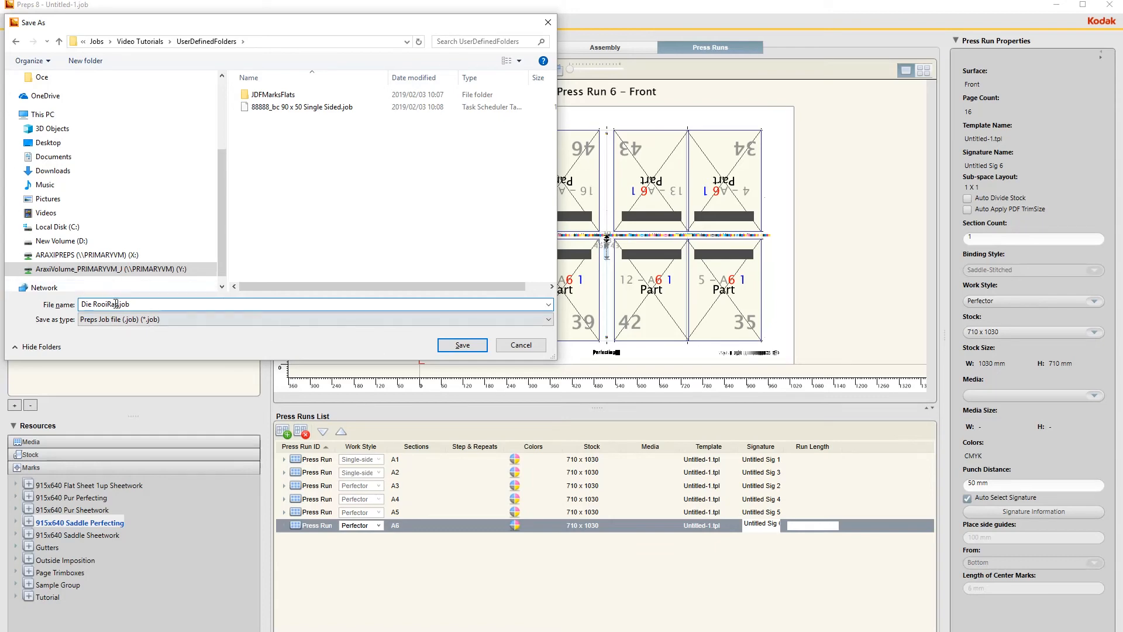
{"action": "left_click_drag", "start_coordinate": [119, 303], "coordinate": [71, 303]}
{"action": "key", "text": "ctrl+c"}
{"action": "left_click", "coordinate": [463, 345]}
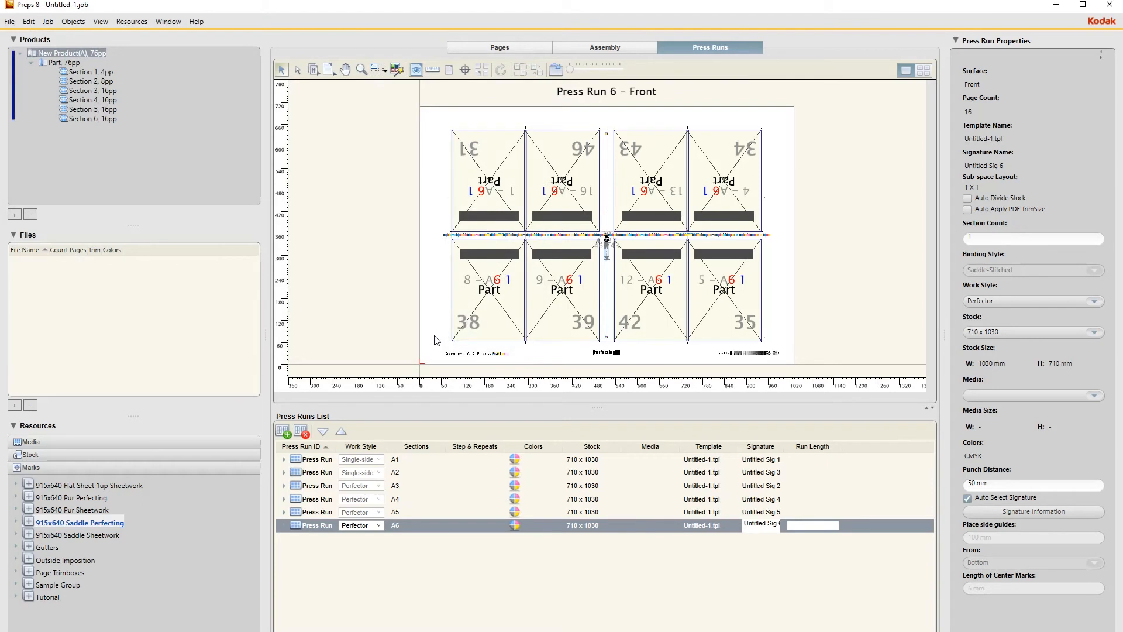
Print the job as JDF at press sheet size, replacing the comment with the copied name Die RooiRas
{"action": "key", "text": "ctrl+p"}
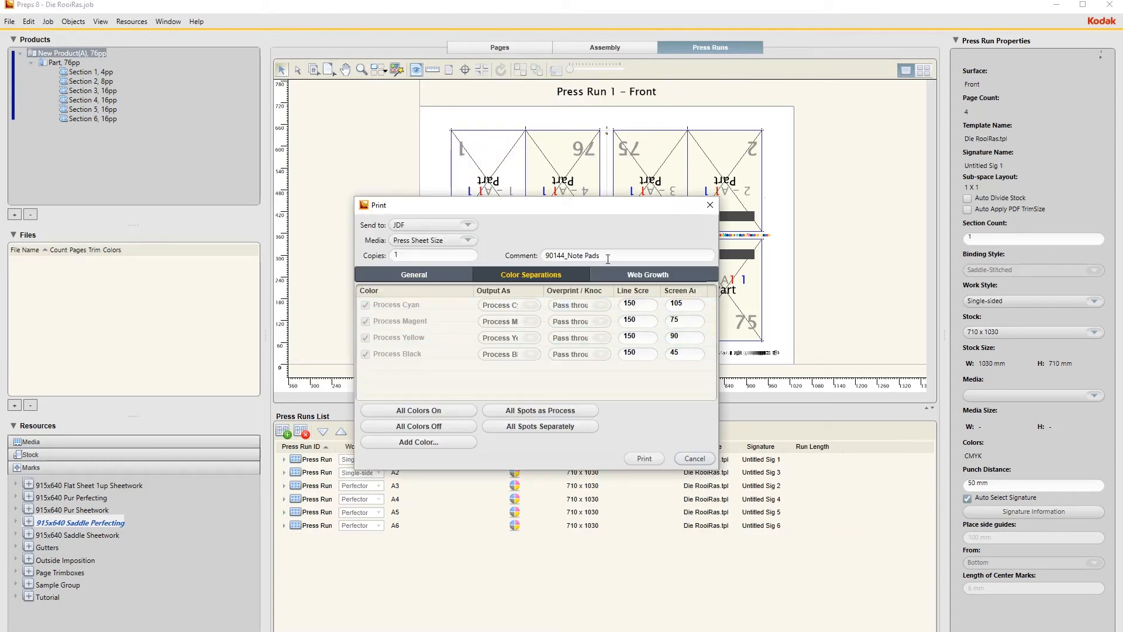
{"action": "left_click_drag", "start_coordinate": [602, 256], "coordinate": [508, 261]}
{"action": "key", "text": "ctrl+v"}
{"action": "left_click_drag", "start_coordinate": [539, 214], "coordinate": [732, 189]}
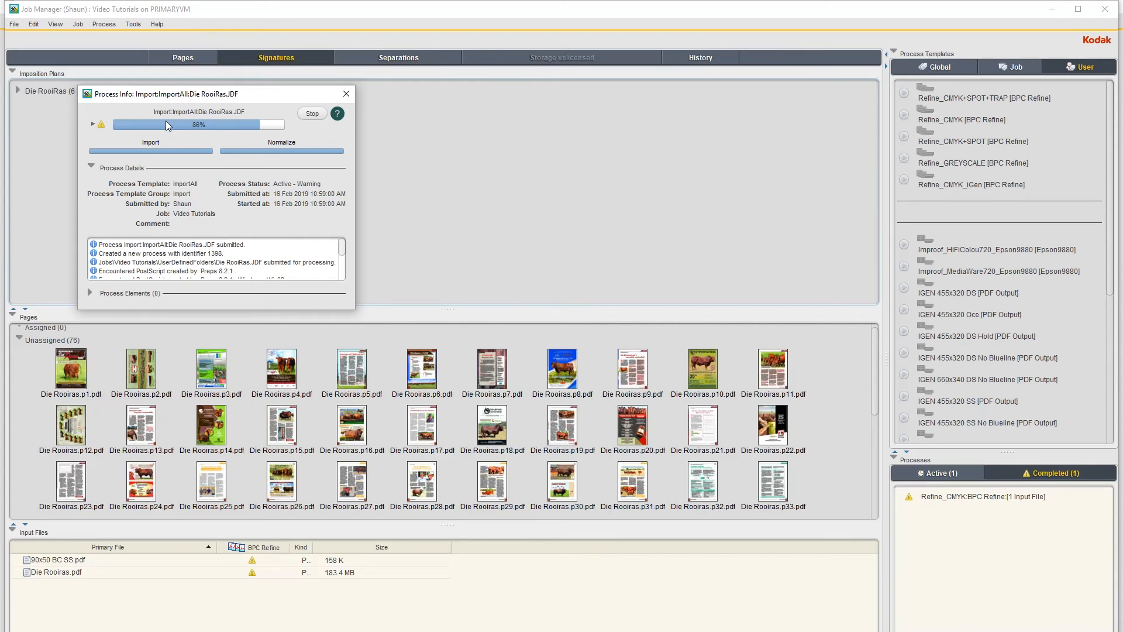
In Job Manager, dismiss the import process info, expand the Die RooiRas plan and Signature 1, and assign all unassigned pages to the imposition
{"action": "left_click", "coordinate": [346, 94]}
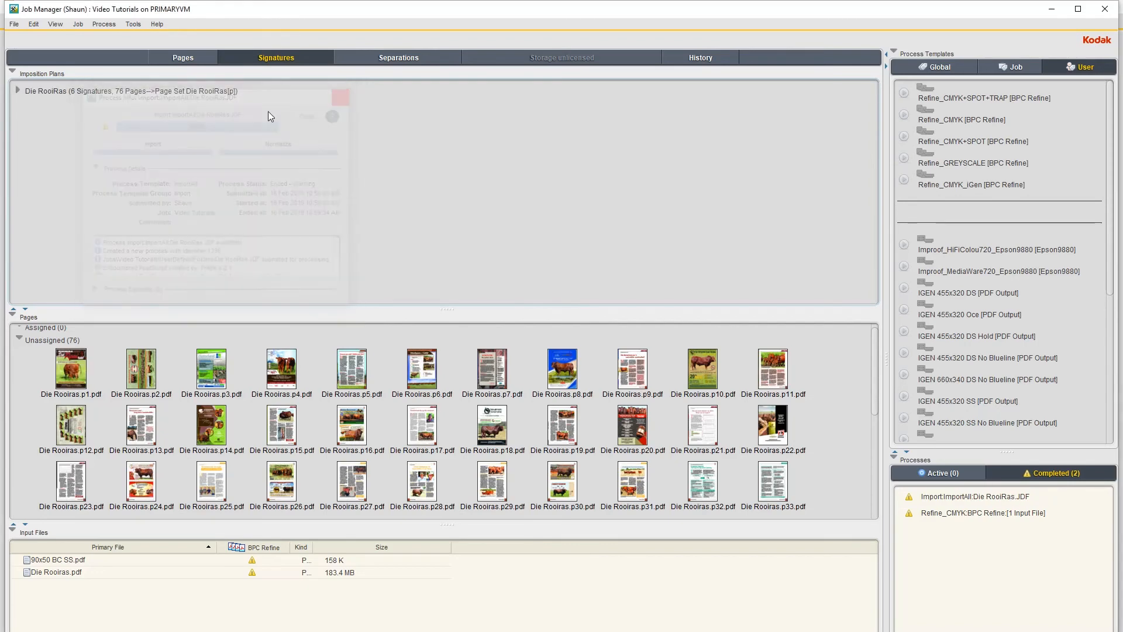
{"action": "left_click", "coordinate": [18, 91]}
{"action": "left_click", "coordinate": [19, 102]}
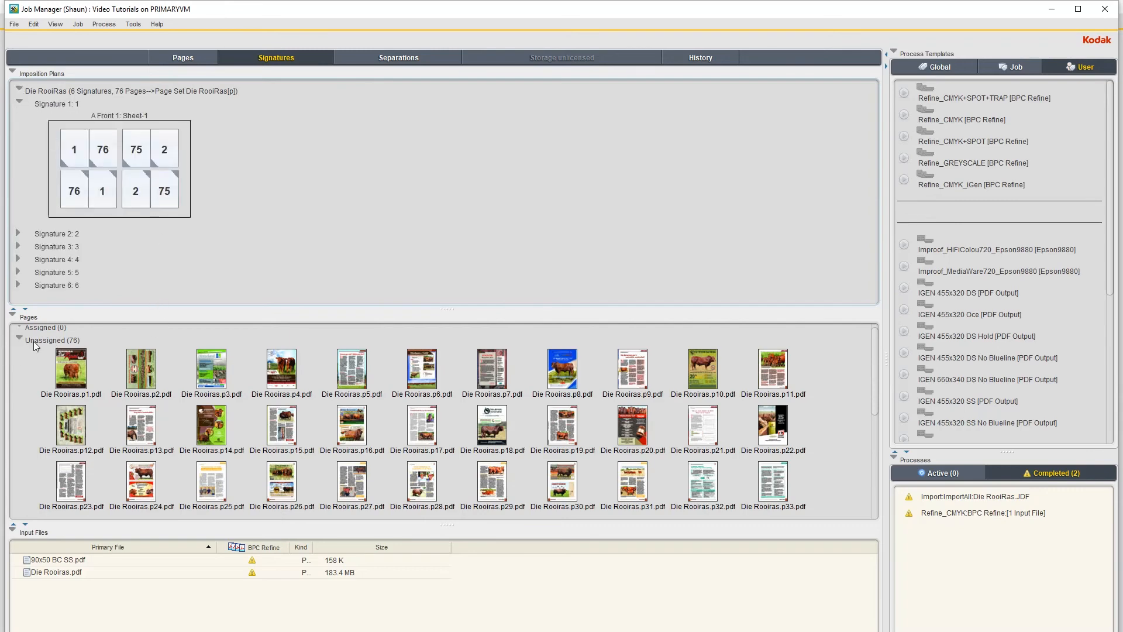
{"action": "left_click", "coordinate": [68, 341]}
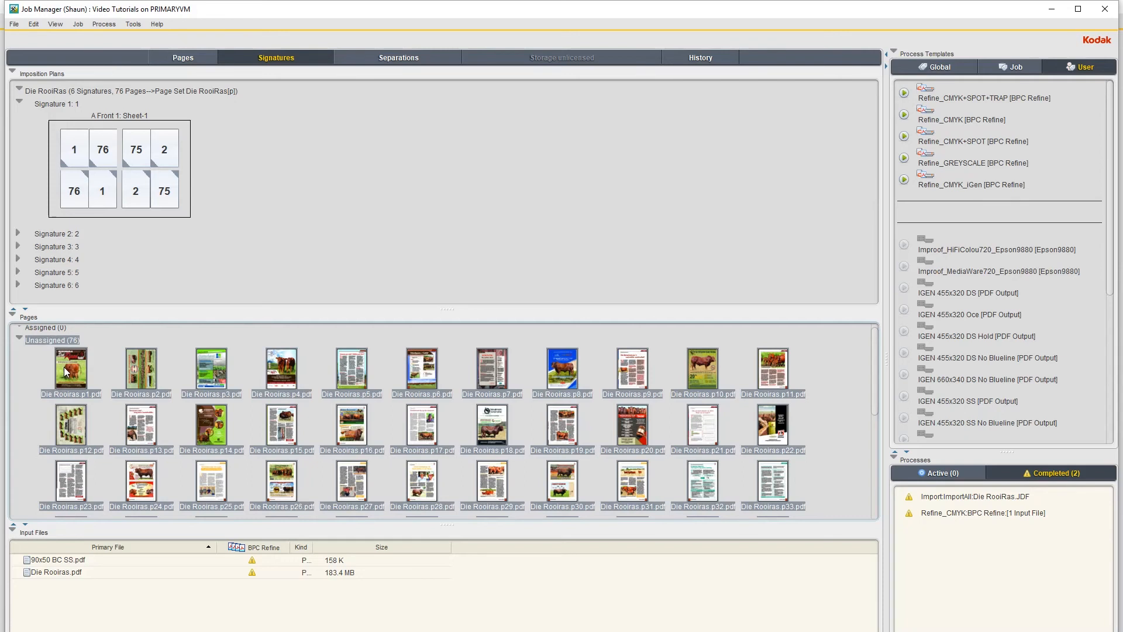
{"action": "left_click_drag", "start_coordinate": [65, 370], "coordinate": [104, 193]}
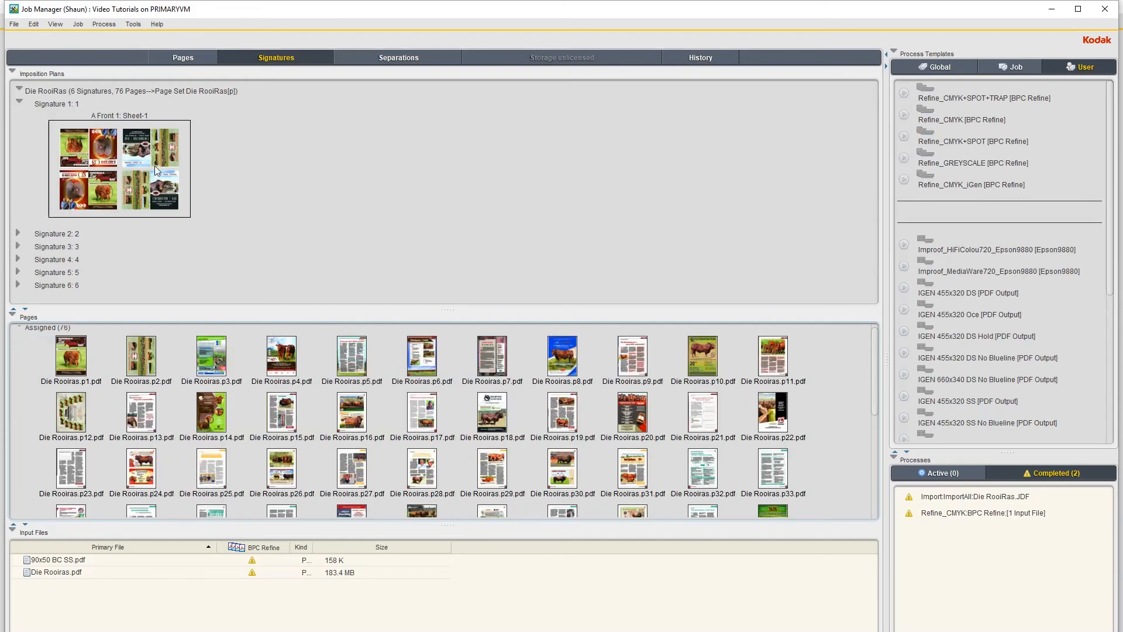
Collapse Signature 1 and briefly inspect the page assignments in Signature 2
{"action": "left_click", "coordinate": [19, 101]}
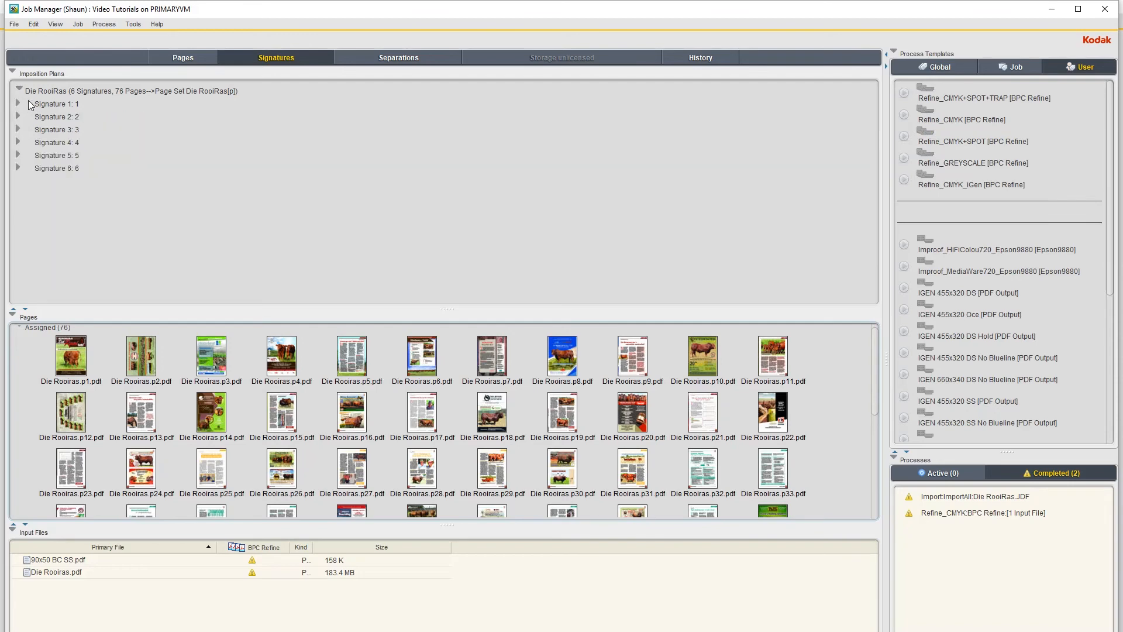
{"action": "left_click", "coordinate": [18, 116]}
{"action": "left_click", "coordinate": [18, 117]}
Output the whole Die RooiRas imposition plan to PDF with the IGEN 455x320 DS process template, keeping its default settings
{"action": "left_click", "coordinate": [40, 93]}
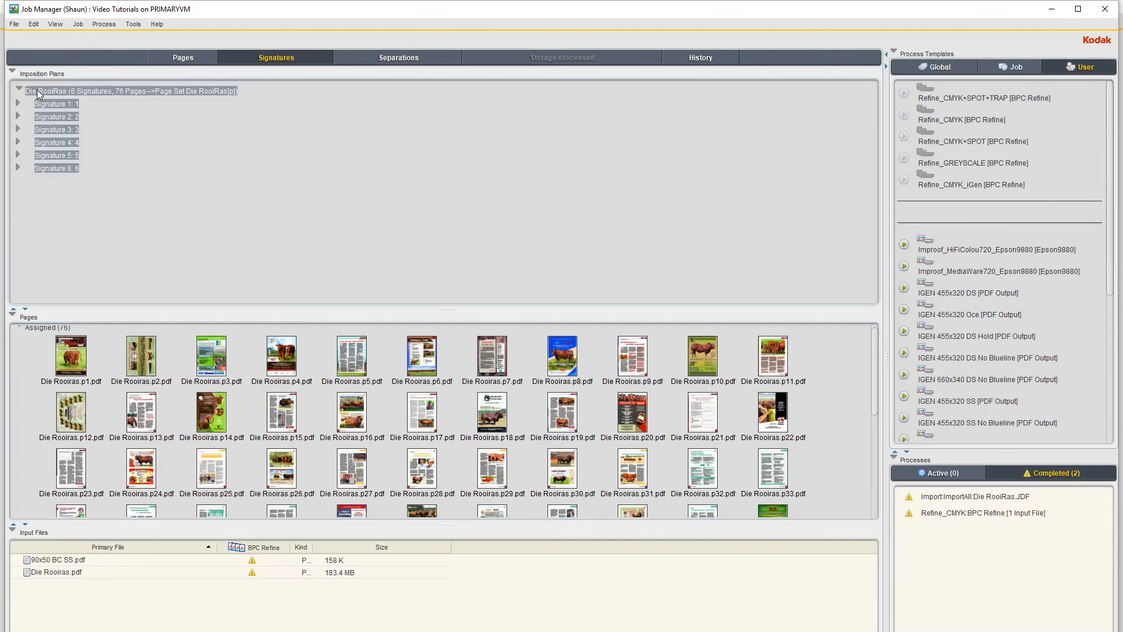
{"action": "right_click", "coordinate": [112, 94]}
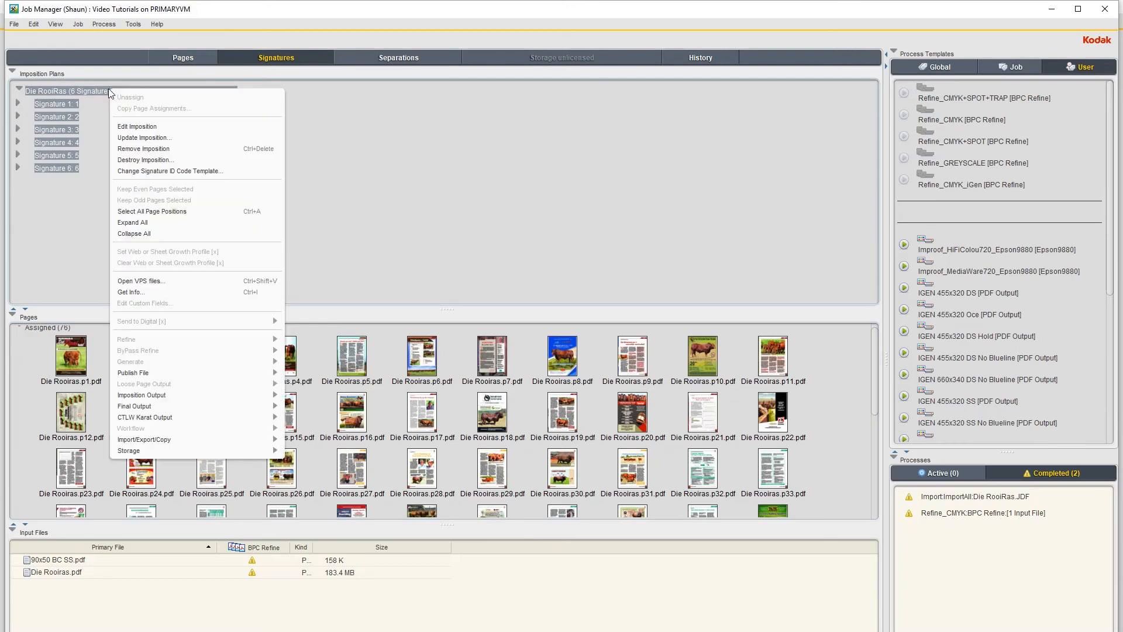
{"action": "mouse_move", "coordinate": [150, 400]}
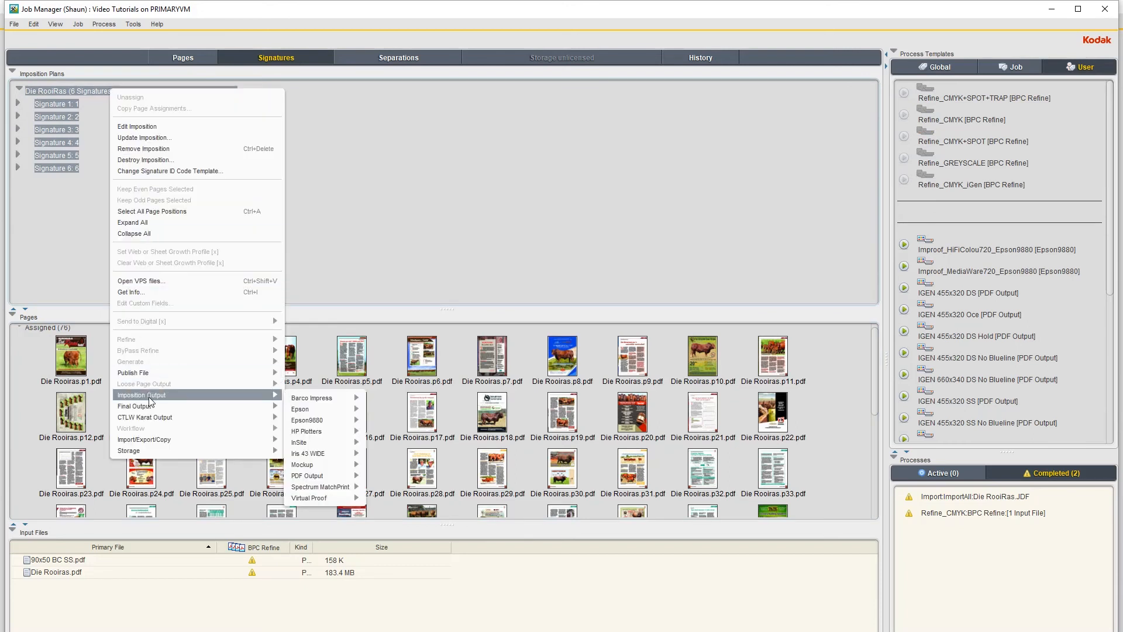
{"action": "mouse_move", "coordinate": [311, 401]}
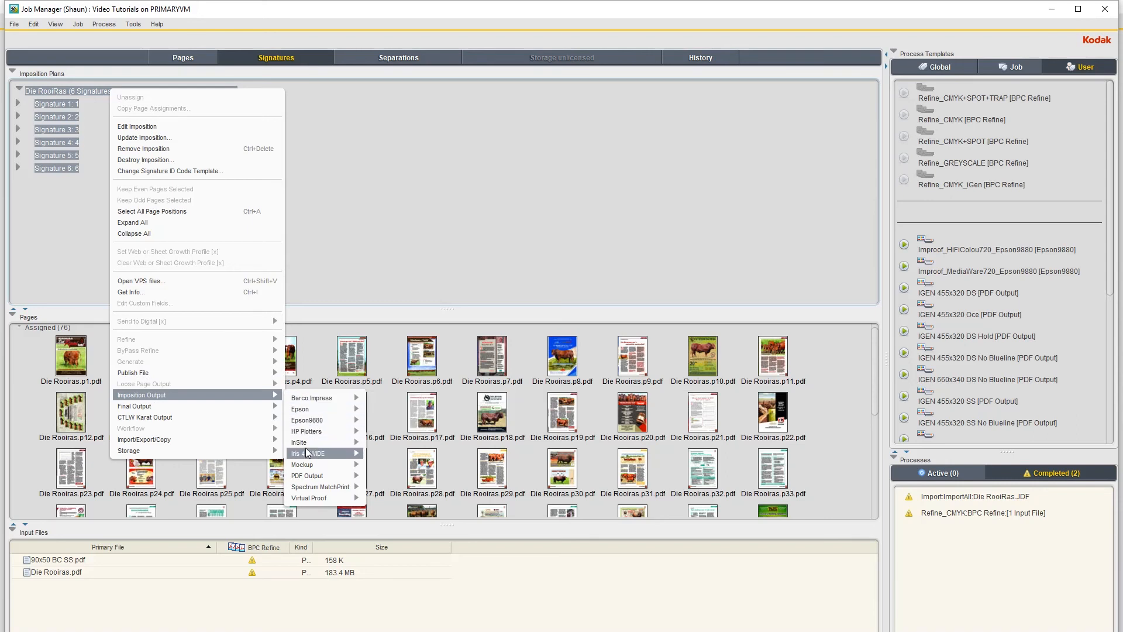
{"action": "mouse_move", "coordinate": [317, 482]}
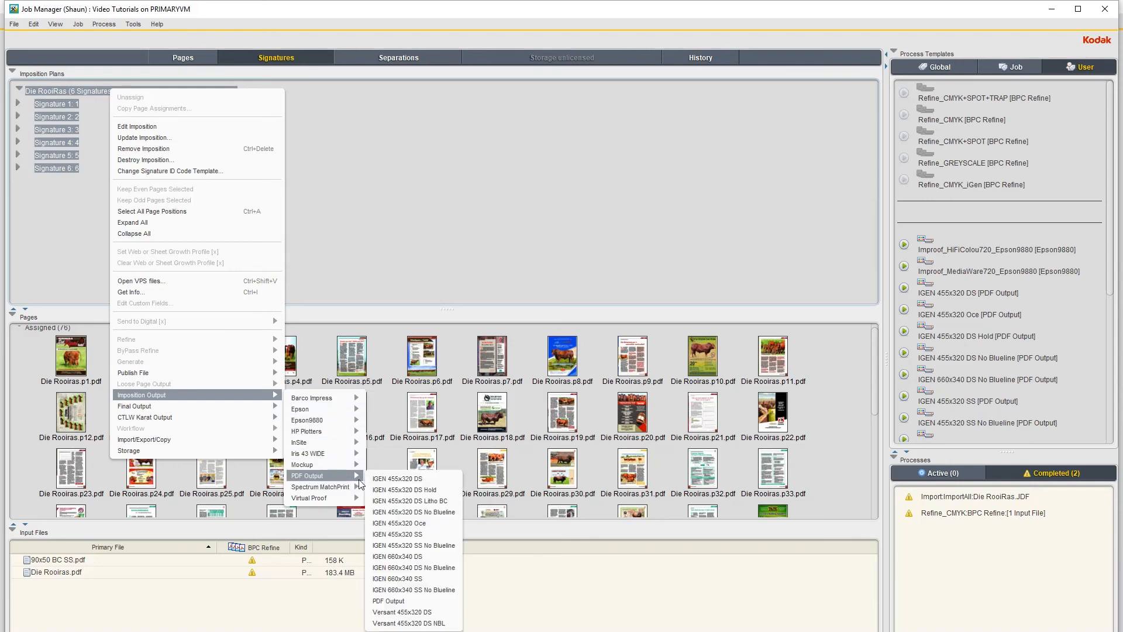
{"action": "left_click", "coordinate": [423, 481]}
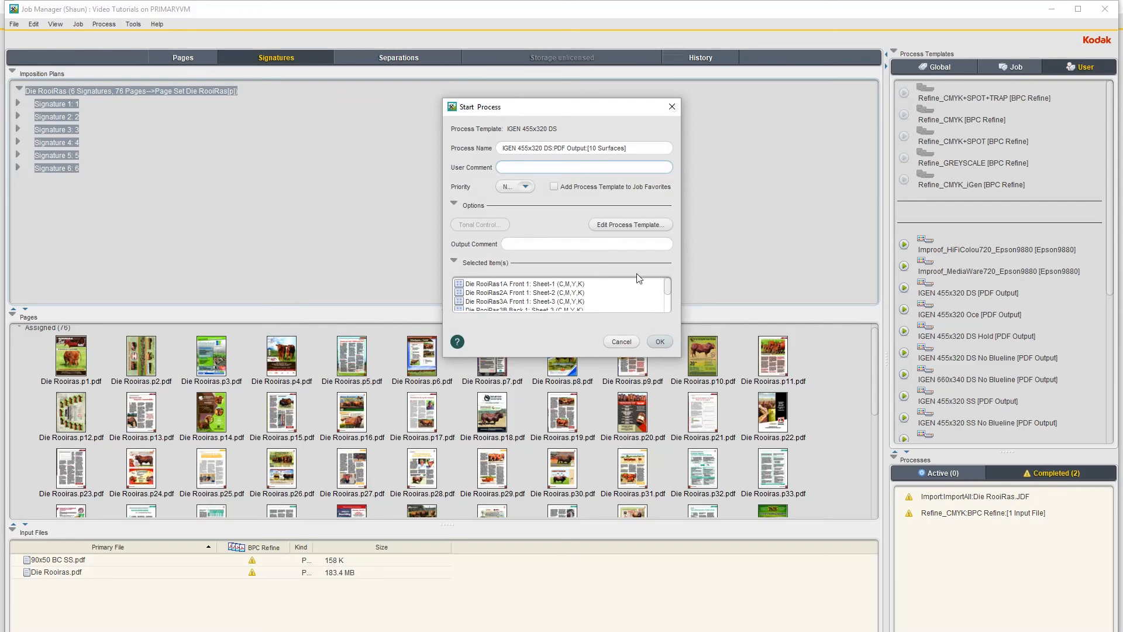
{"action": "left_click", "coordinate": [659, 342]}
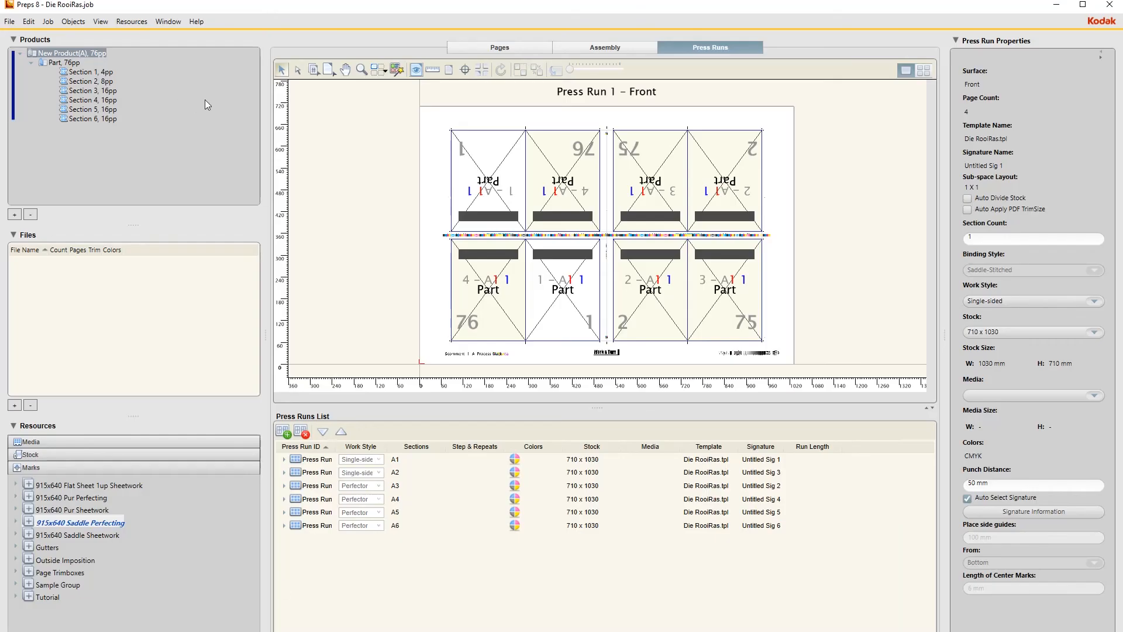
Switch back to Preps and display the assembly of the 76-page product to review its section nesting
{"action": "left_click", "coordinate": [602, 51]}
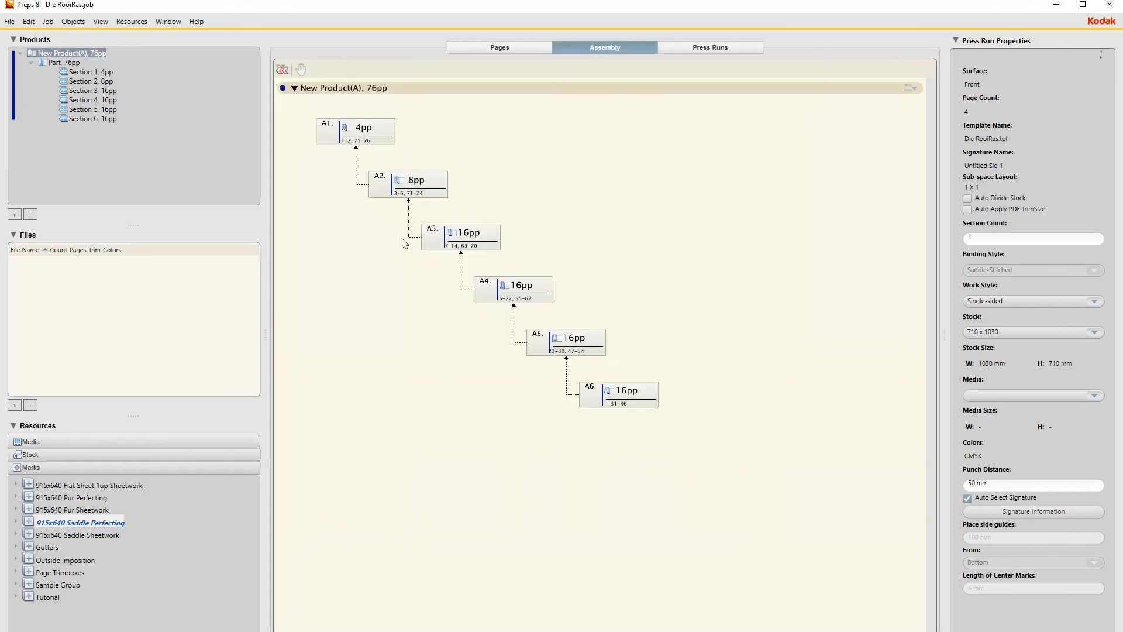